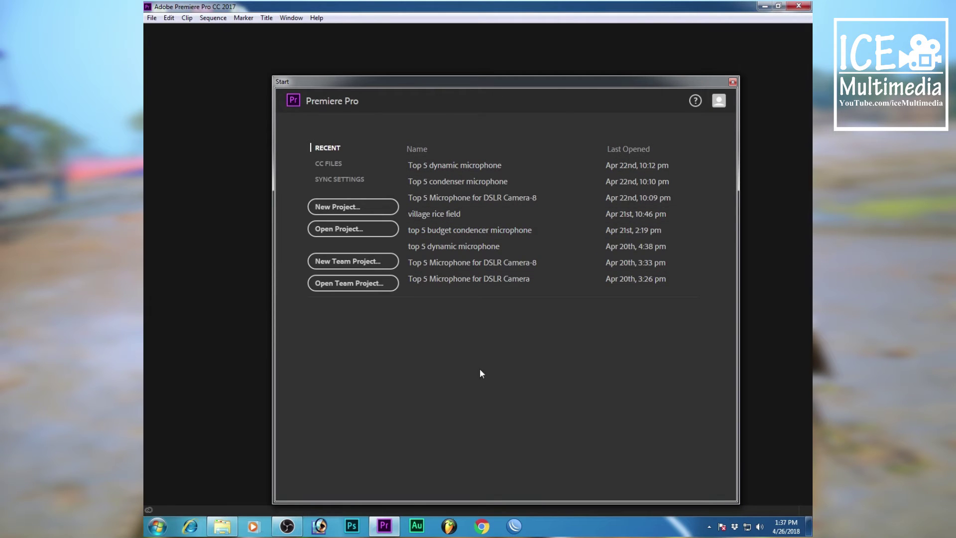
# Create a new project named test, and widen the source and project areas of the workspace
pyautogui.click(347, 209)
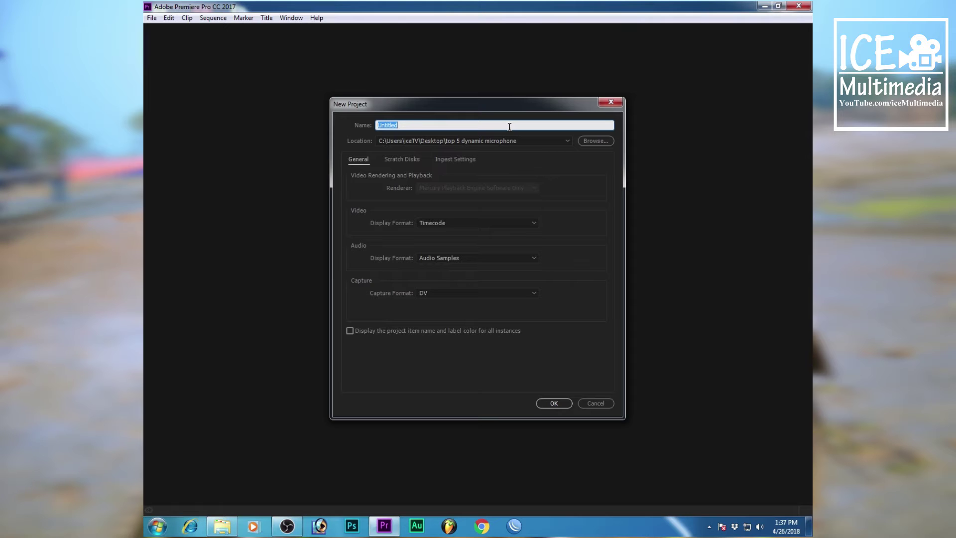
pyautogui.write('test')
pyautogui.click(555, 404)
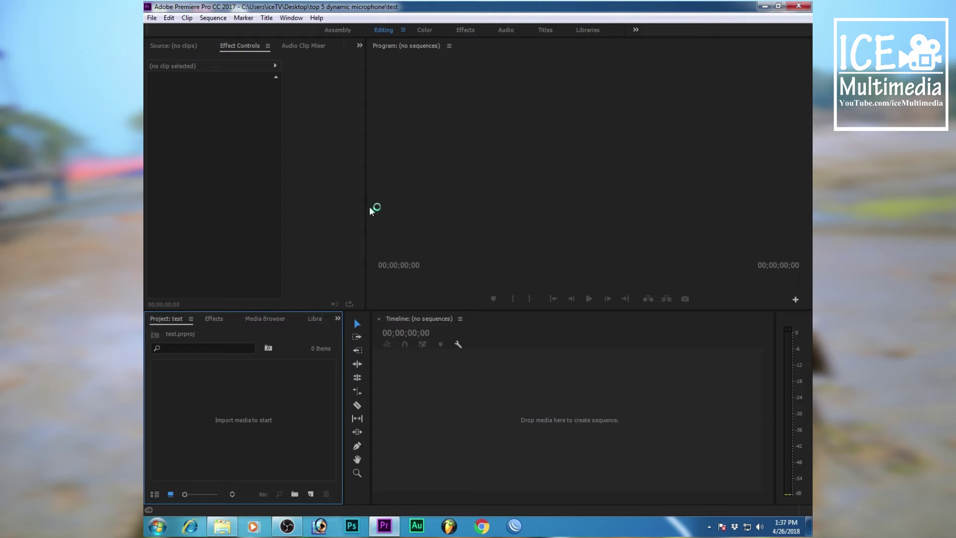
pyautogui.moveTo(366, 208); pyautogui.dragTo(475, 209)
pyautogui.moveTo(344, 406); pyautogui.dragTo(382, 405)
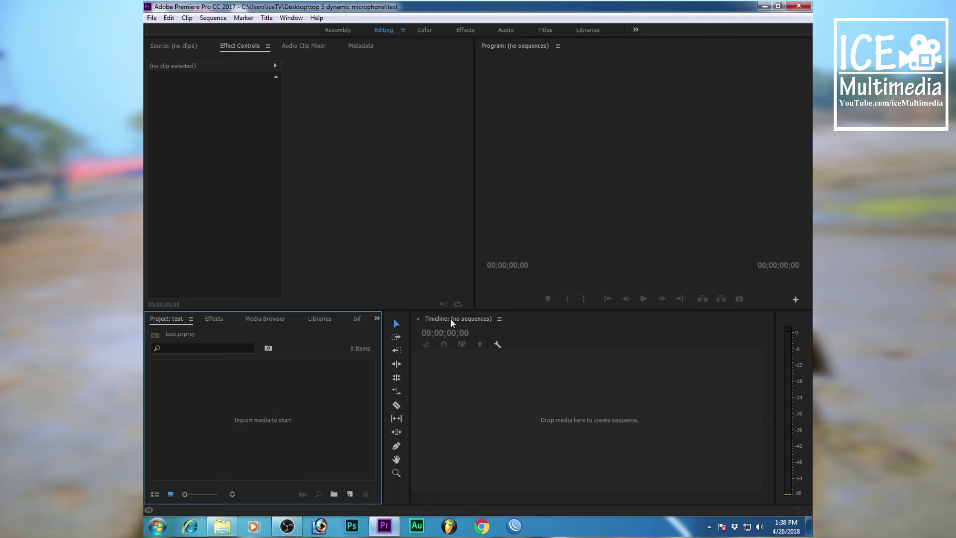
# Import the DSC_0077 video from the Desktop into the project
pyautogui.doubleClick(262, 417)
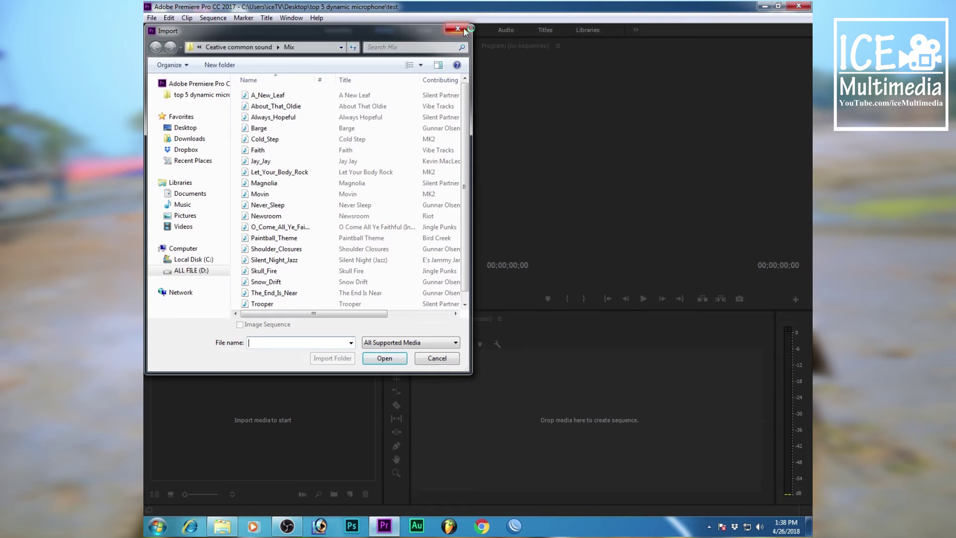
pyautogui.click(461, 31)
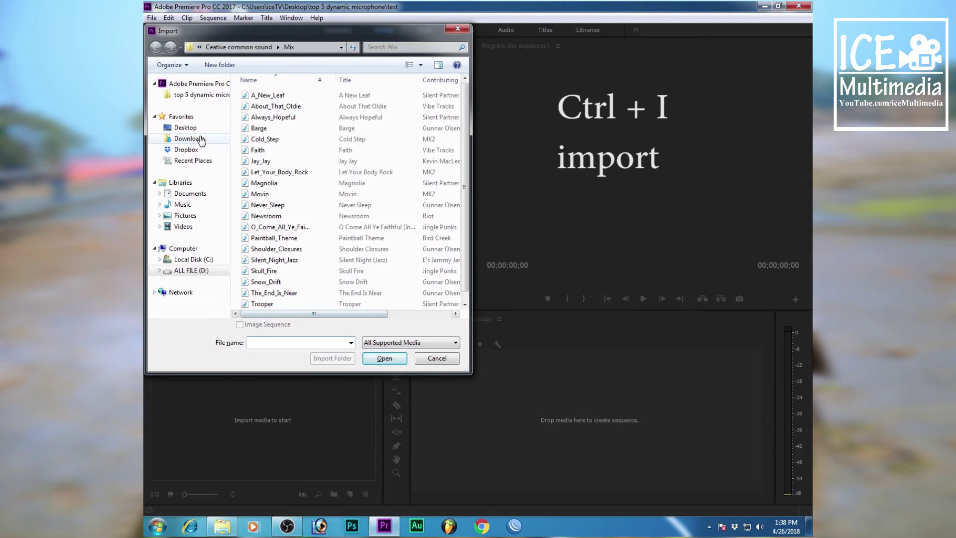
pyautogui.click(185, 127)
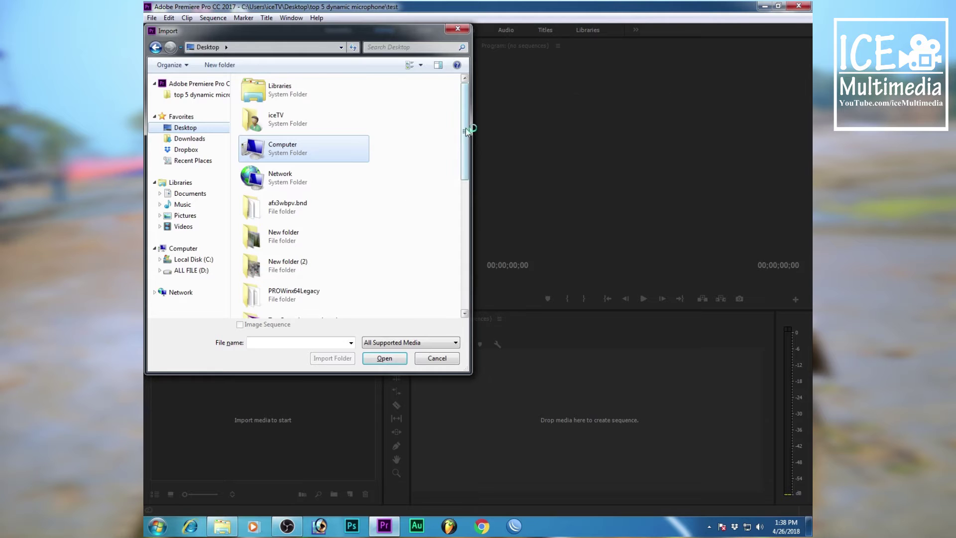
pyautogui.moveTo(467, 128); pyautogui.dragTo(452, 228)
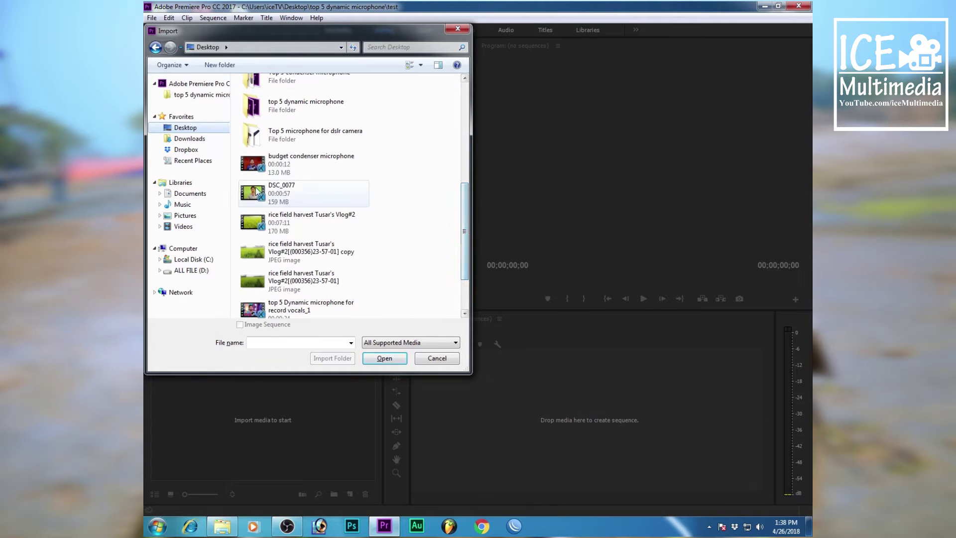
pyautogui.click(298, 193)
pyautogui.click(385, 363)
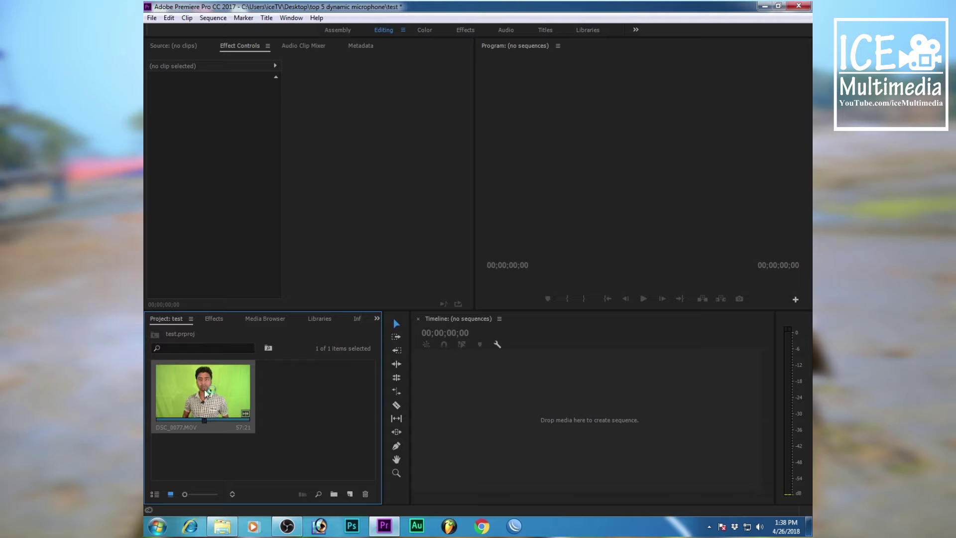
# Load DSC_0077.MOV into the Source monitor and preview it from the beginning
pyautogui.click(284, 175)
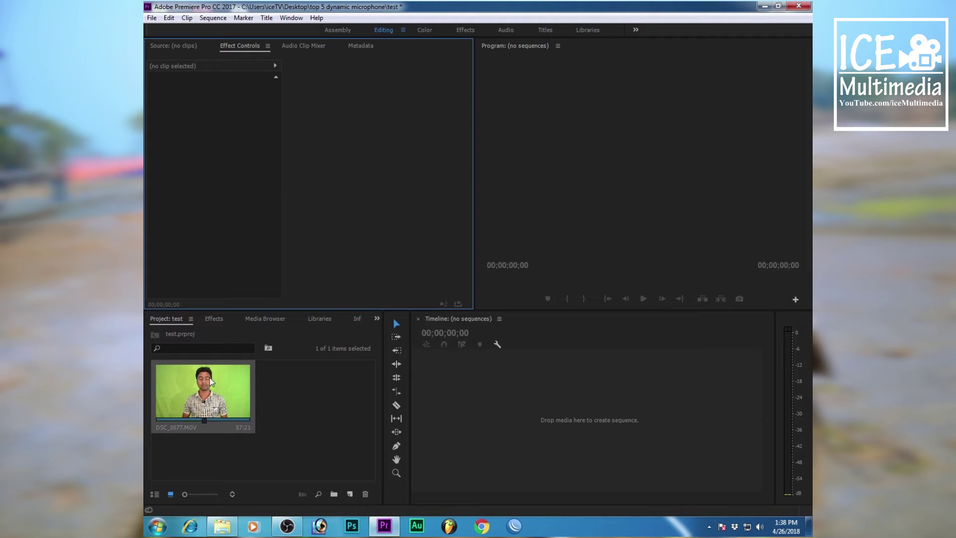
pyautogui.doubleClick(209, 388)
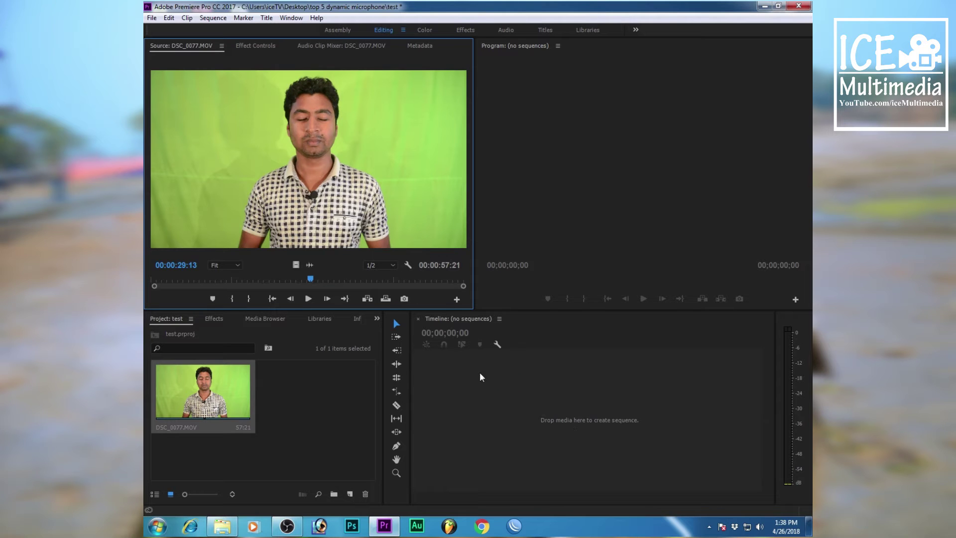
pyautogui.moveTo(310, 279); pyautogui.dragTo(191, 280)
pyautogui.click(307, 298)
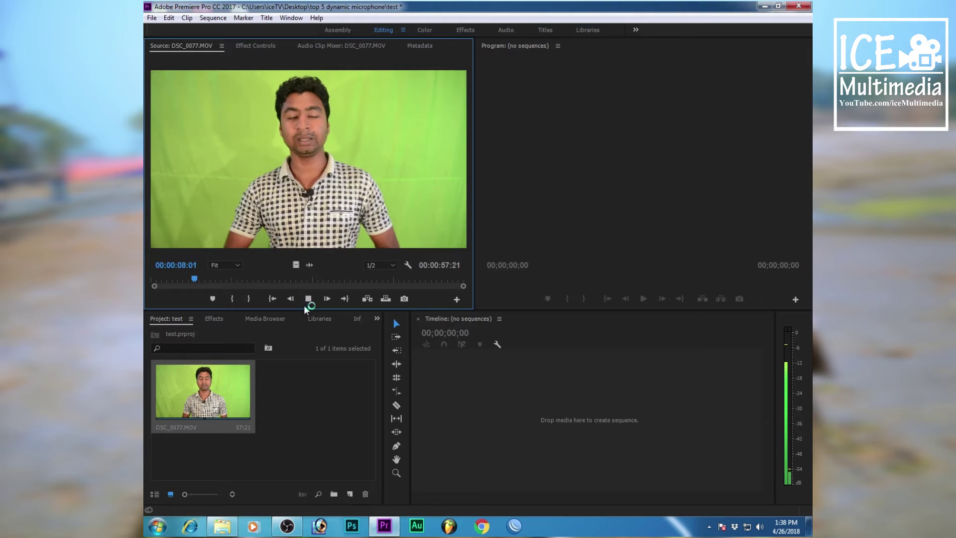
pyautogui.moveTo(200, 279); pyautogui.dragTo(154, 279)
pyautogui.press('space')
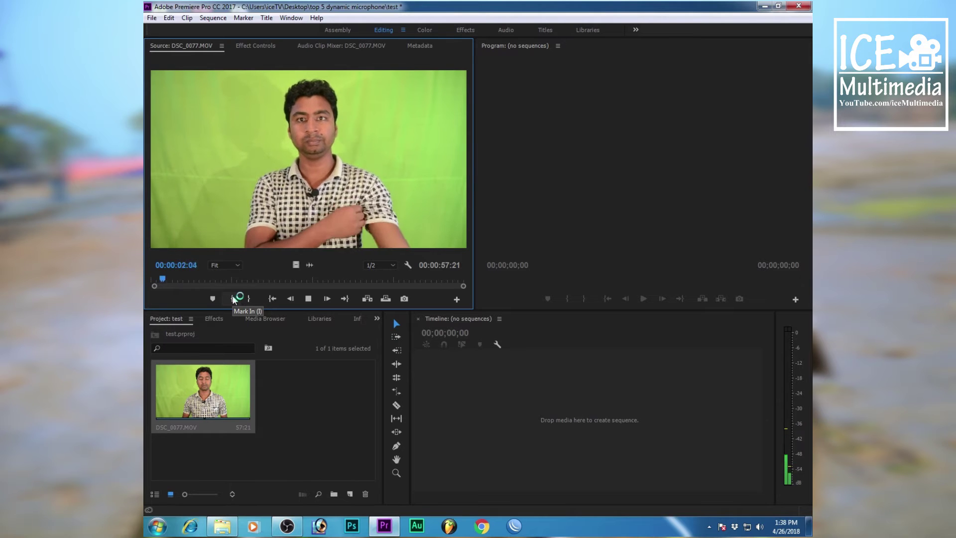
# Mark the source clip's In point at 00:00:03:16 and its Out point at 00:00:41:17
pyautogui.press('space')
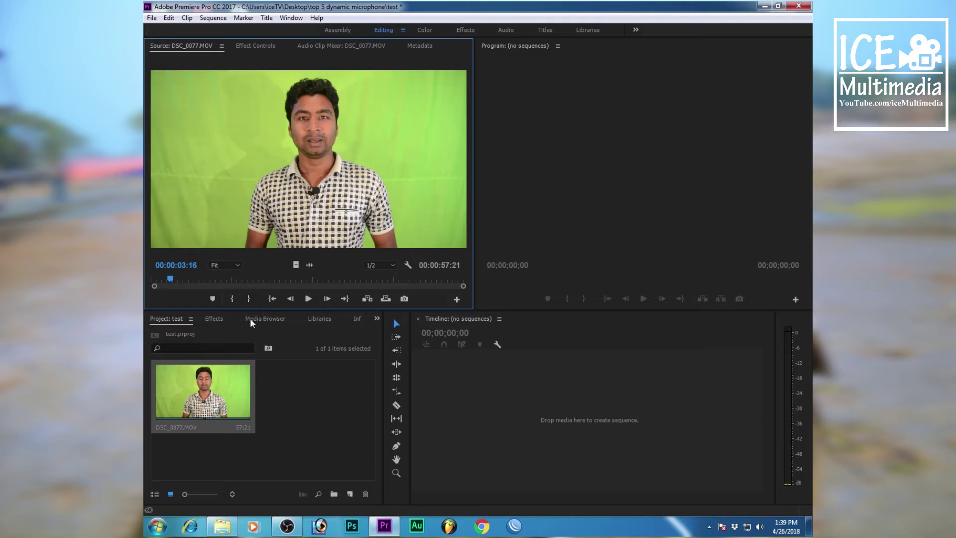
pyautogui.press('i')
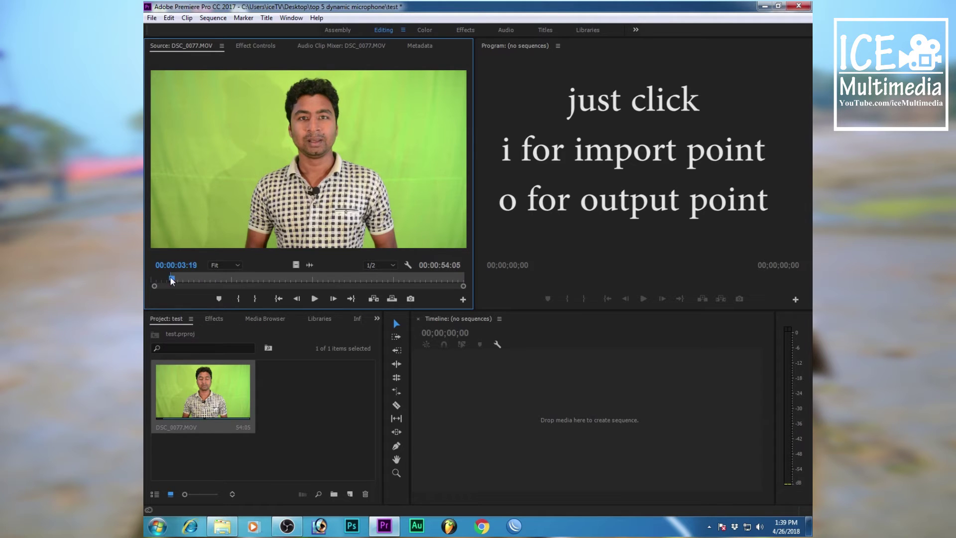
pyautogui.moveTo(170, 280); pyautogui.dragTo(377, 274)
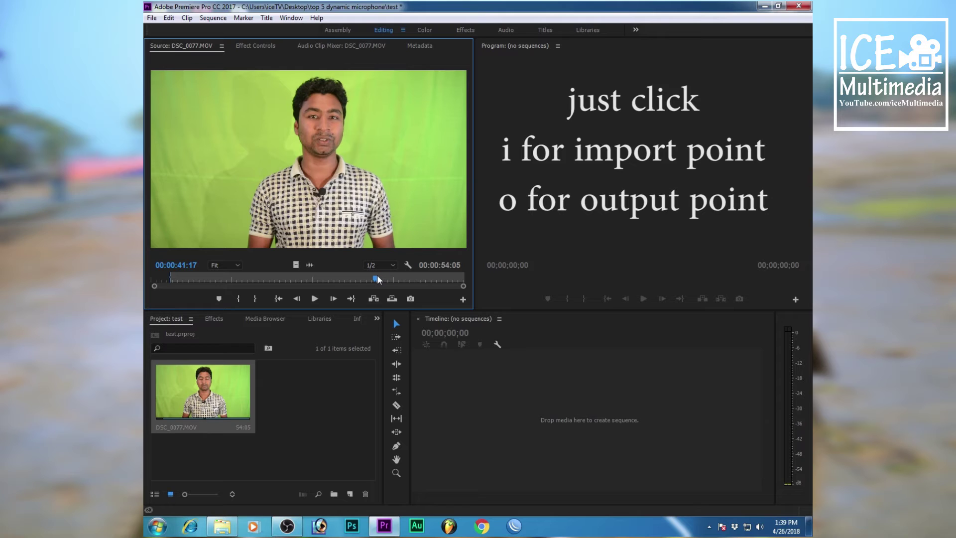
pyautogui.press('o')
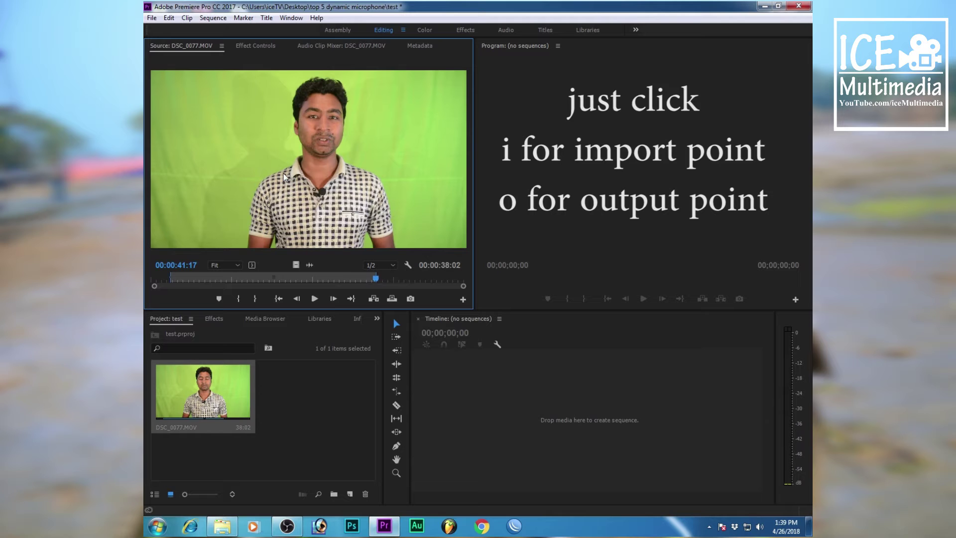
# Create a sequence from the marked range of DSC_0077.MOV, and enlarge the Program monitor and the timeline area
pyautogui.moveTo(284, 176); pyautogui.dragTo(478, 423)
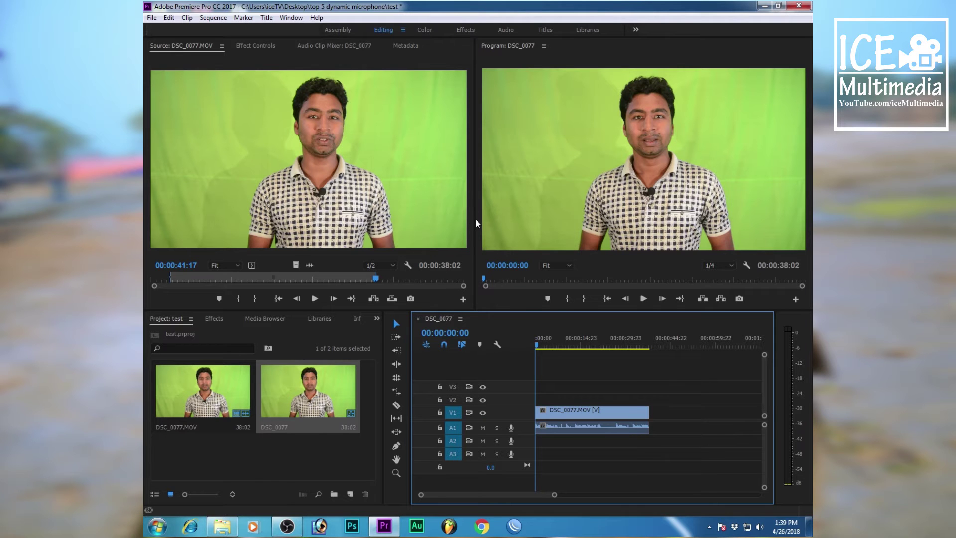
pyautogui.moveTo(474, 221); pyautogui.dragTo(358, 217)
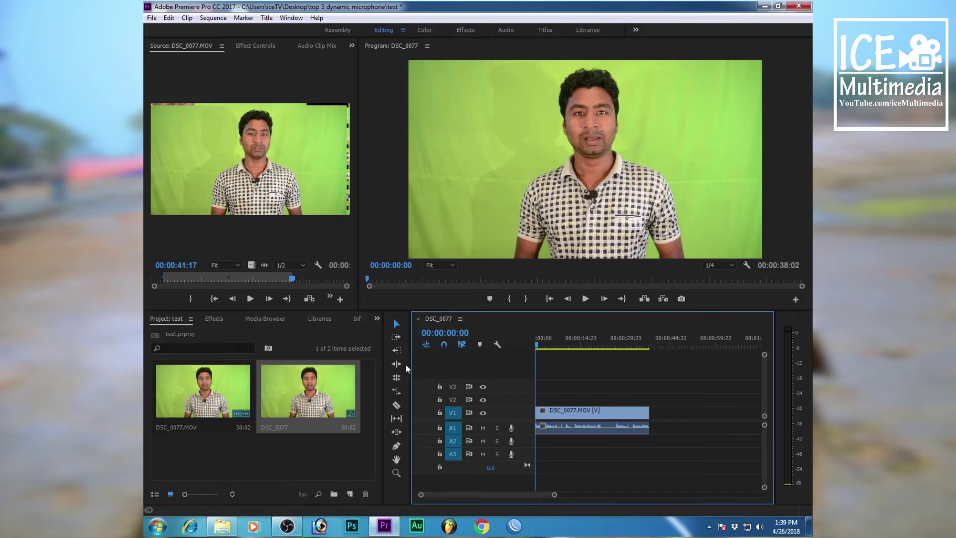
pyautogui.moveTo(411, 366); pyautogui.dragTo(358, 366)
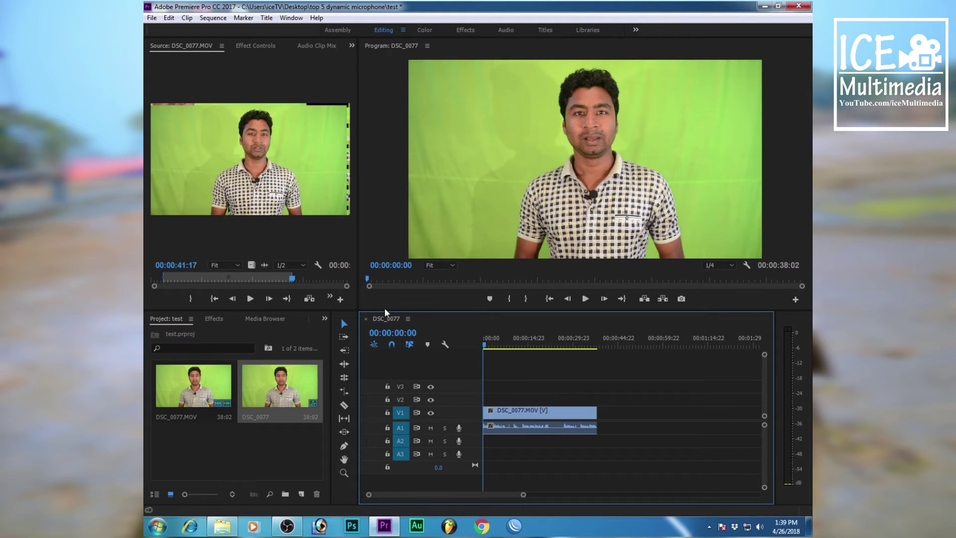
pyautogui.moveTo(385, 307); pyautogui.dragTo(386, 333)
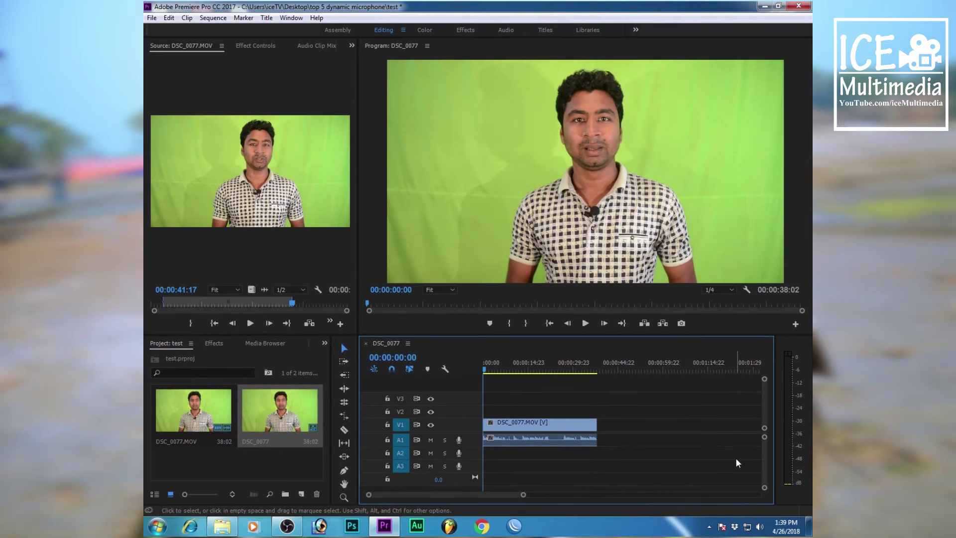
# Play the opening of the sequence and park the playhead at 00:00:07:16
pyautogui.press('space')
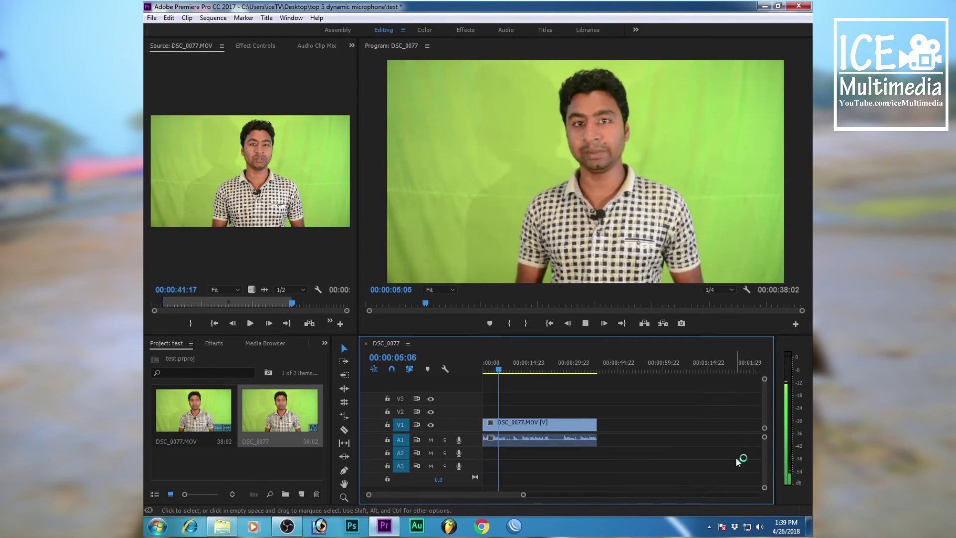
pyautogui.press('space')
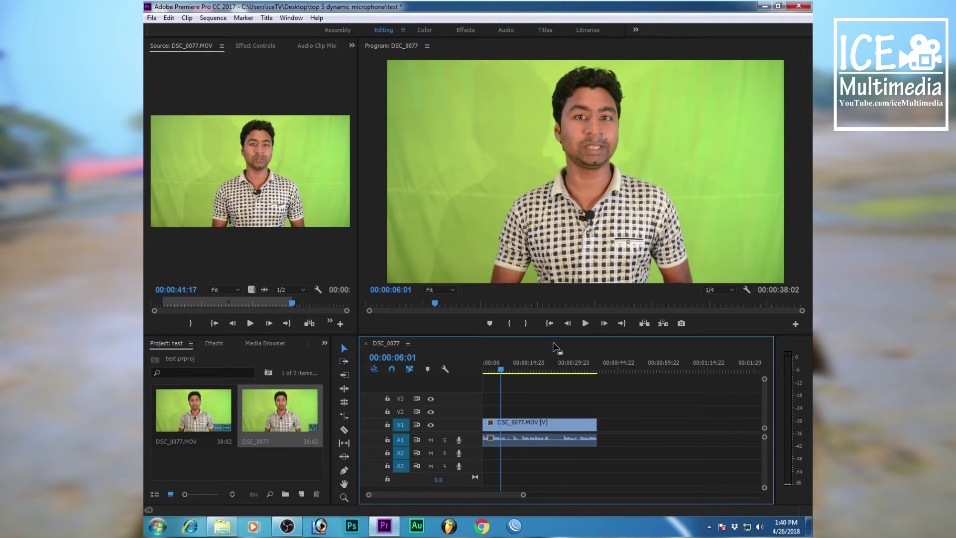
pyautogui.moveTo(500, 371)
pyautogui.mouseDown()
pyautogui.moveTo(513, 368)
pyautogui.moveTo(502, 371)
pyautogui.mouseUp()
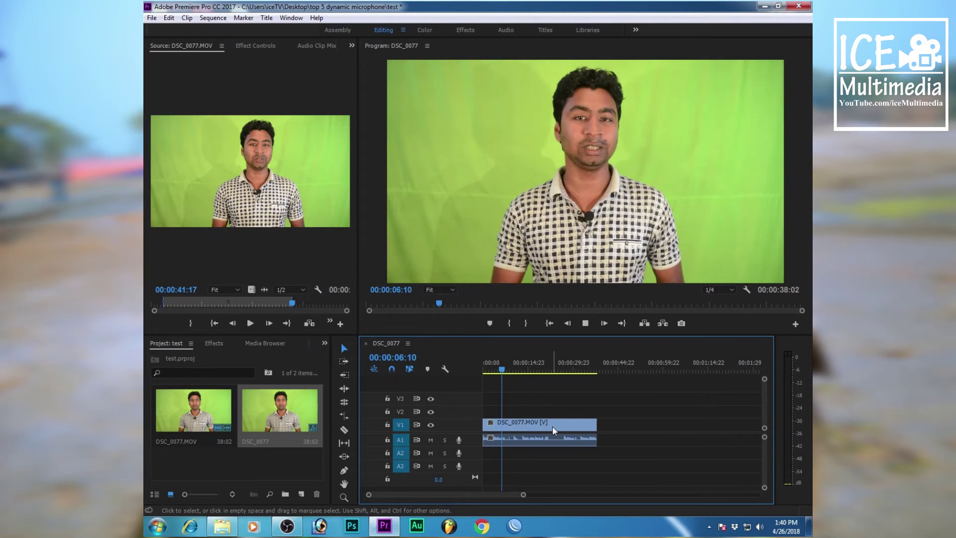
pyautogui.press('space')
pyautogui.press('space')
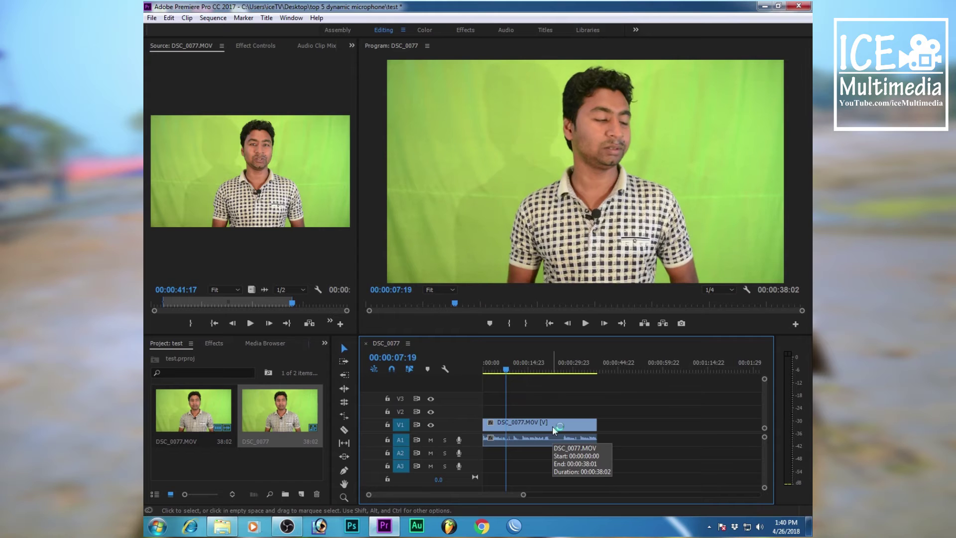
pyautogui.click(504, 369)
pyautogui.moveTo(504, 370)
pyautogui.mouseDown()
pyautogui.moveTo(515, 371)
pyautogui.moveTo(506, 372)
pyautogui.mouseUp()
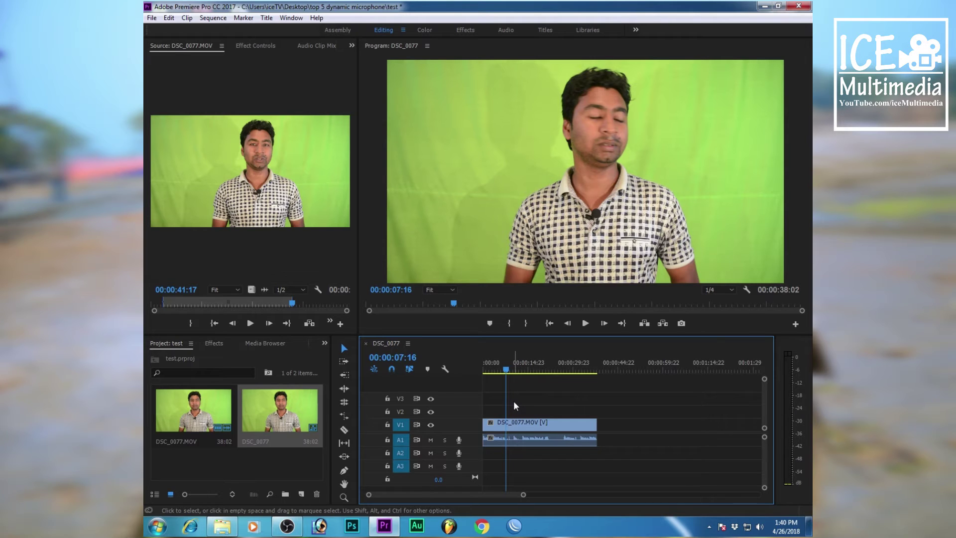
# Split the timeline clip with the Razor tool at 00:00:07:16 and again at about 00:00:13:02
pyautogui.press('c')
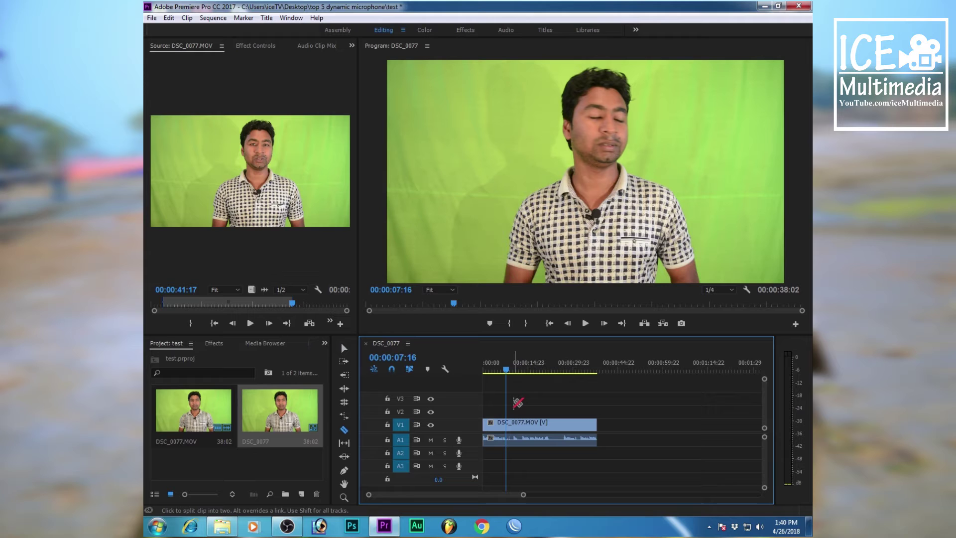
pyautogui.click(508, 440)
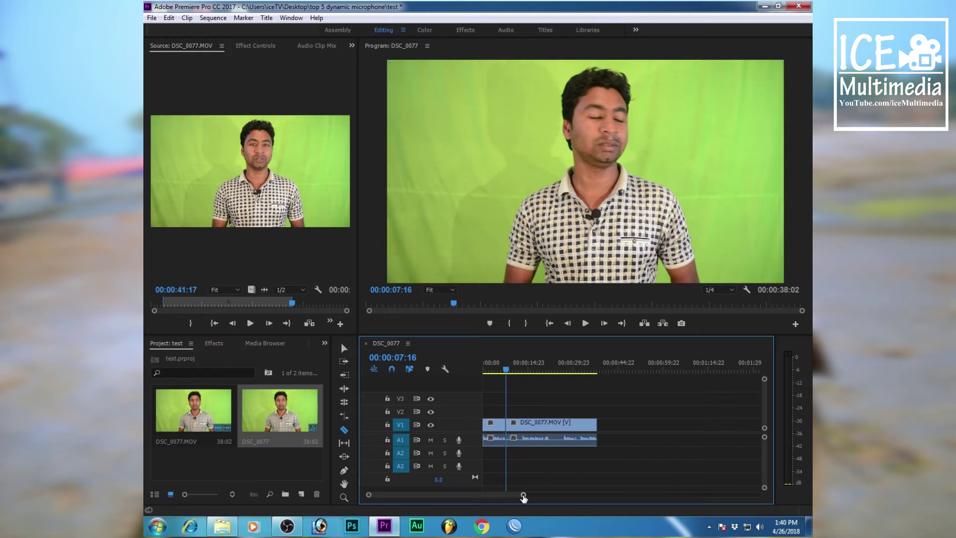
pyautogui.moveTo(524, 497); pyautogui.dragTo(488, 497)
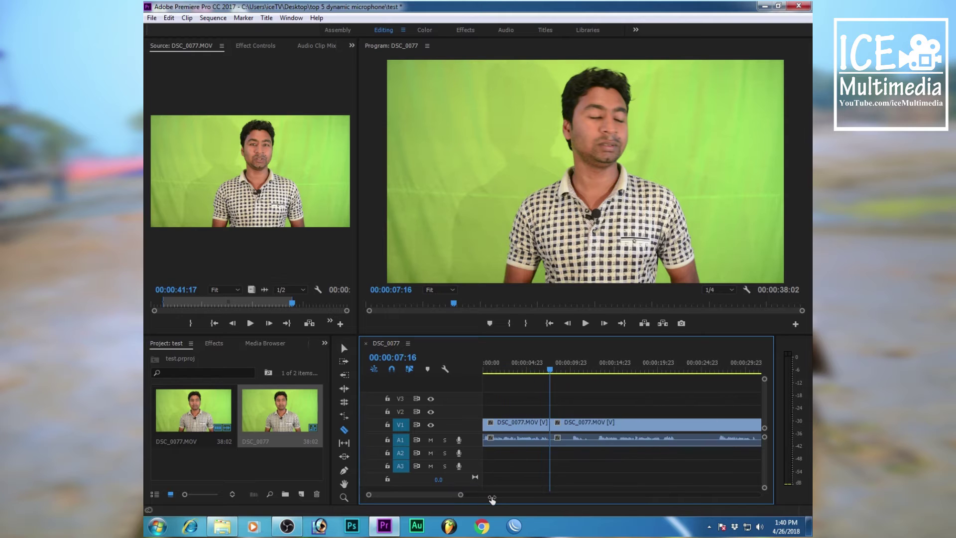
pyautogui.click(619, 439)
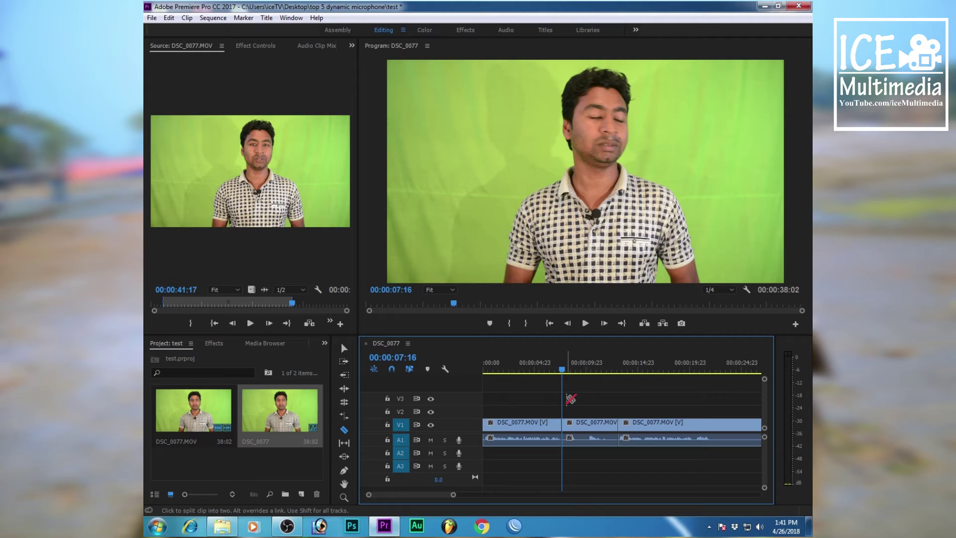
# Delete the middle segment of the split clip and close the gap it leaves
pyautogui.press('v')
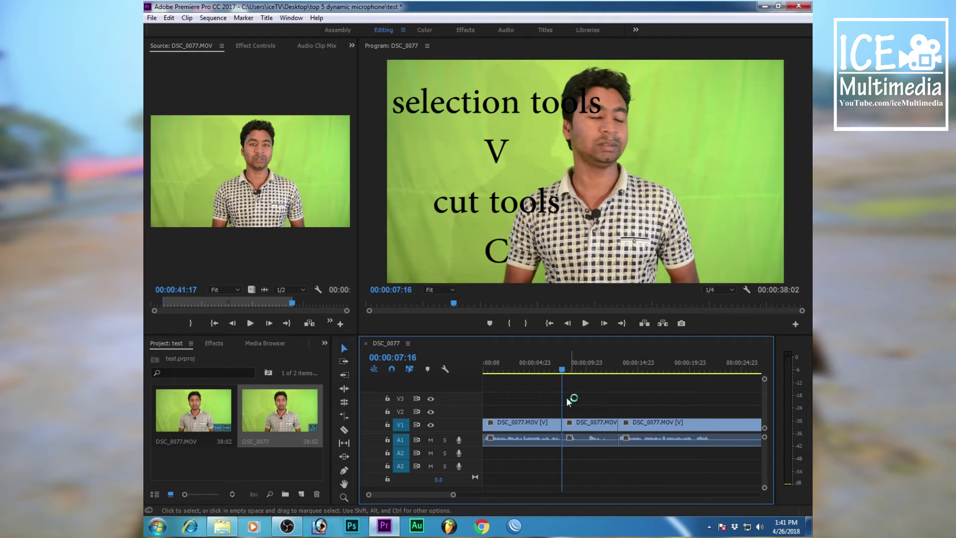
pyautogui.click(586, 424)
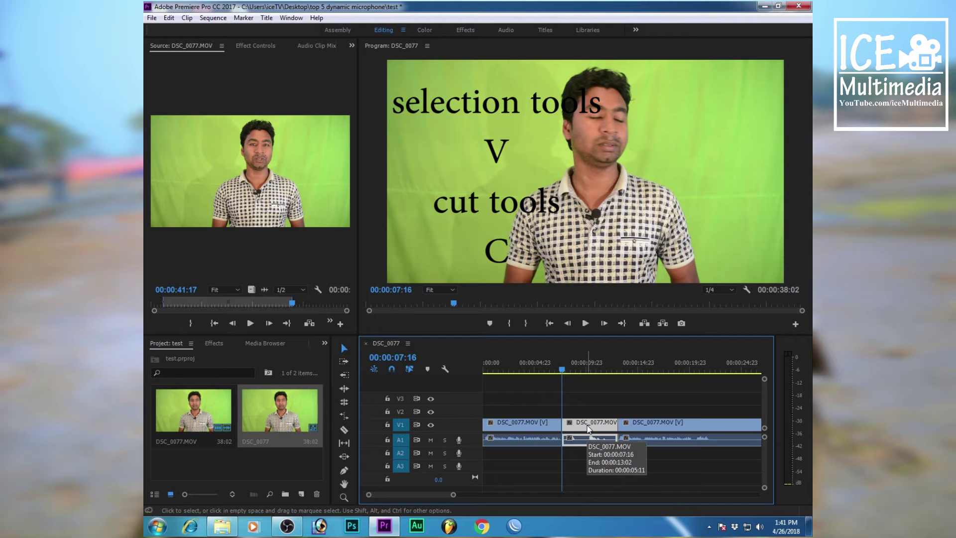
pyautogui.press('Delete')
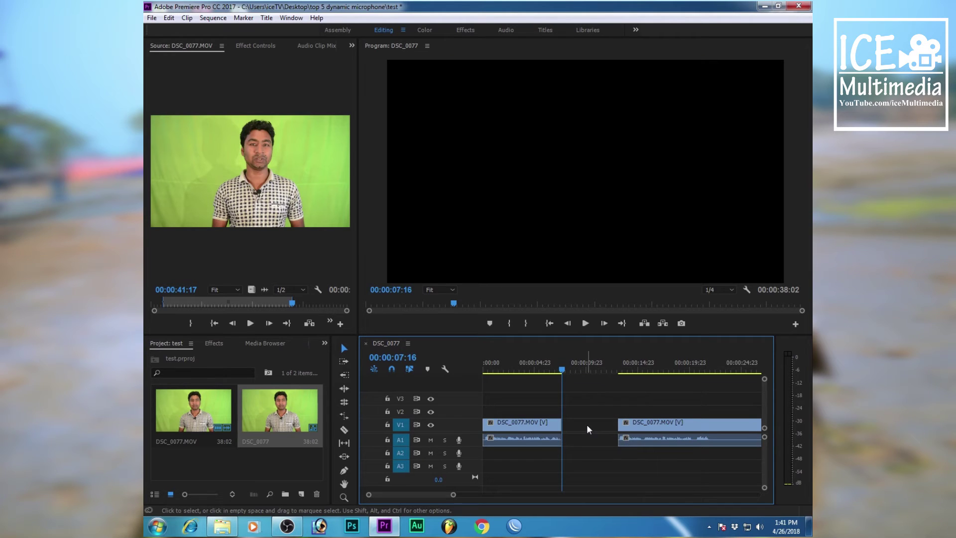
pyautogui.click(586, 425)
pyautogui.press('Delete')
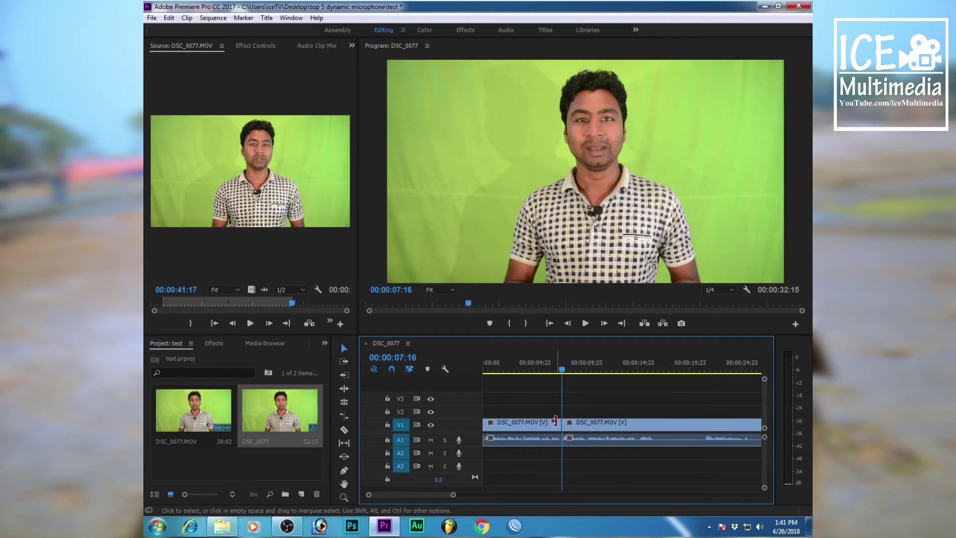
# Apply the Dip to Black video transition at the cut between the two DSC_0077.MOV clips on V1
pyautogui.moveTo(563, 369)
pyautogui.mouseDown()
pyautogui.moveTo(549, 372)
pyautogui.moveTo(572, 372)
pyautogui.moveTo(560, 376)
pyautogui.mouseUp()
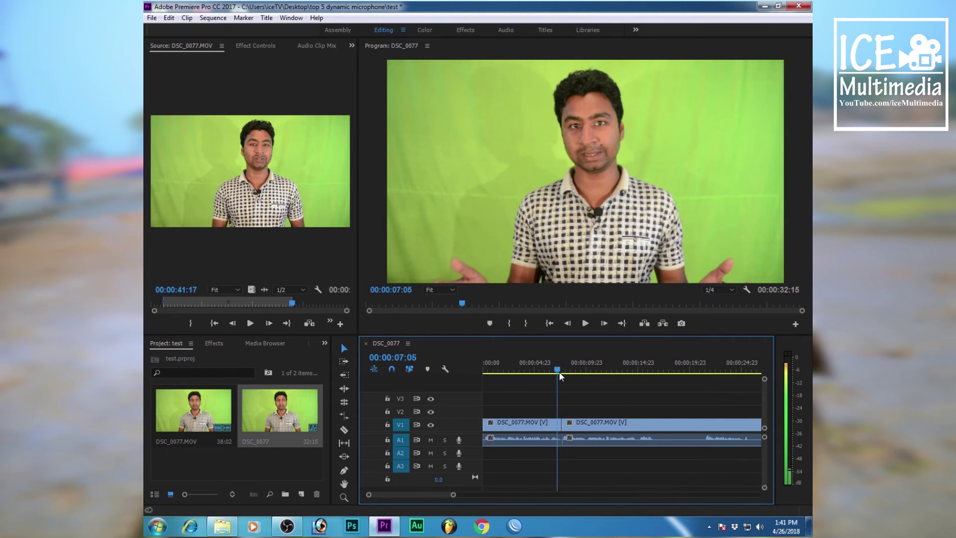
pyautogui.click(549, 423)
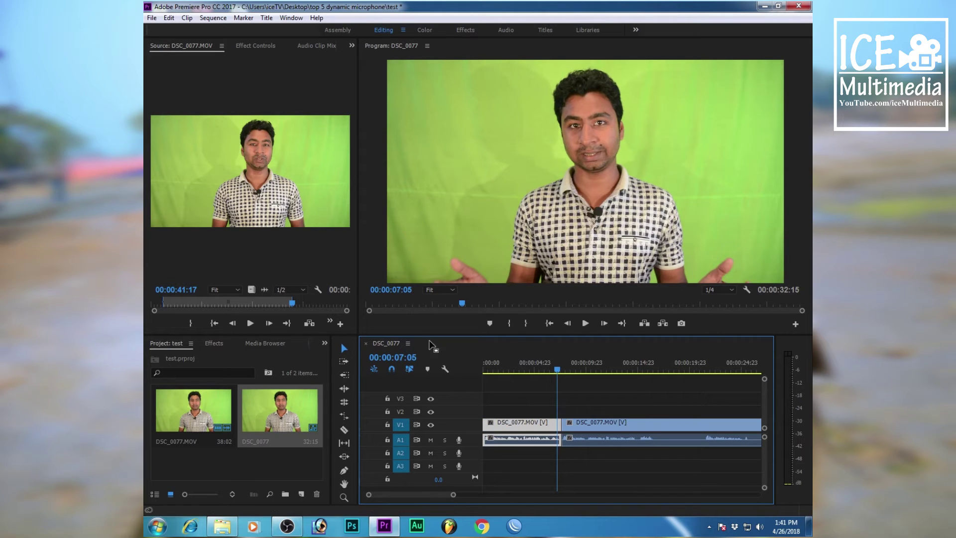
pyautogui.click(211, 344)
pyautogui.click(325, 344)
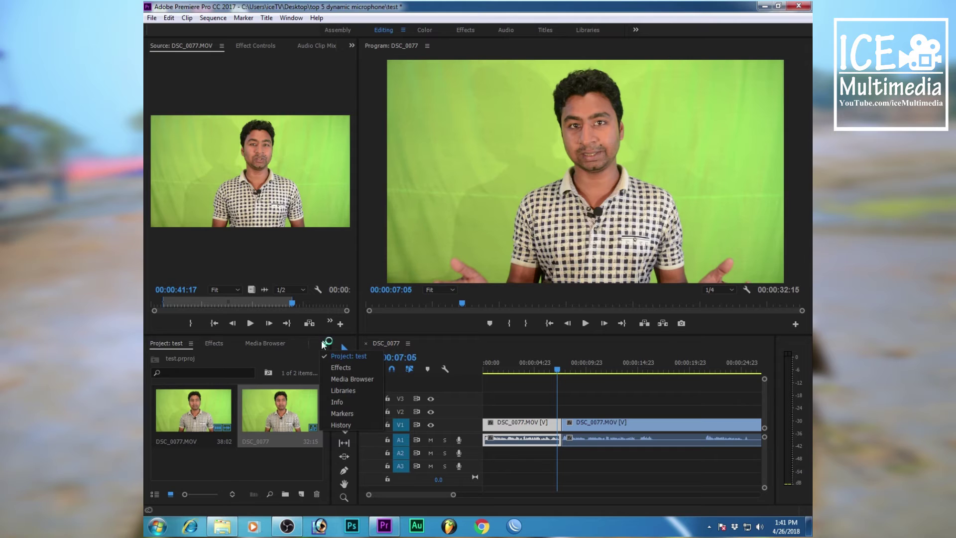
pyautogui.click(340, 369)
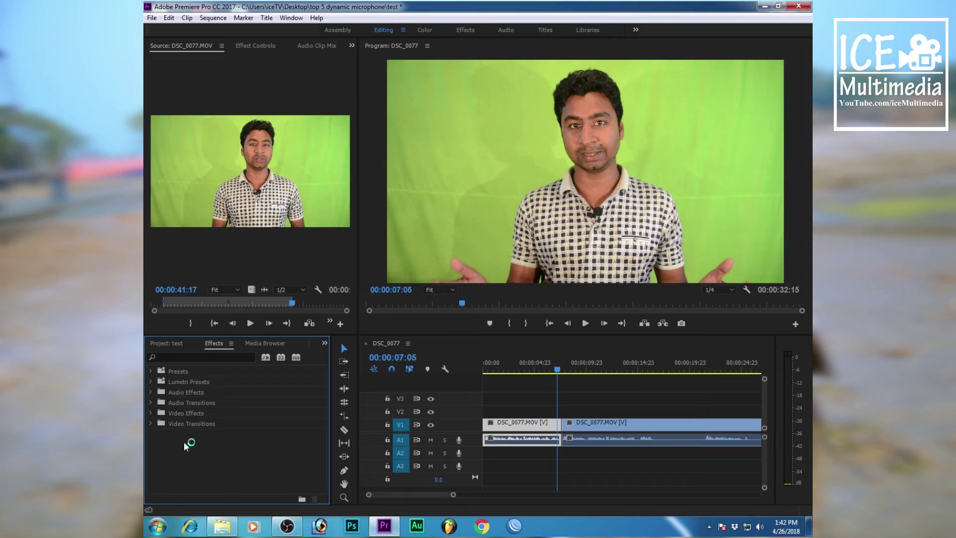
pyautogui.click(151, 424)
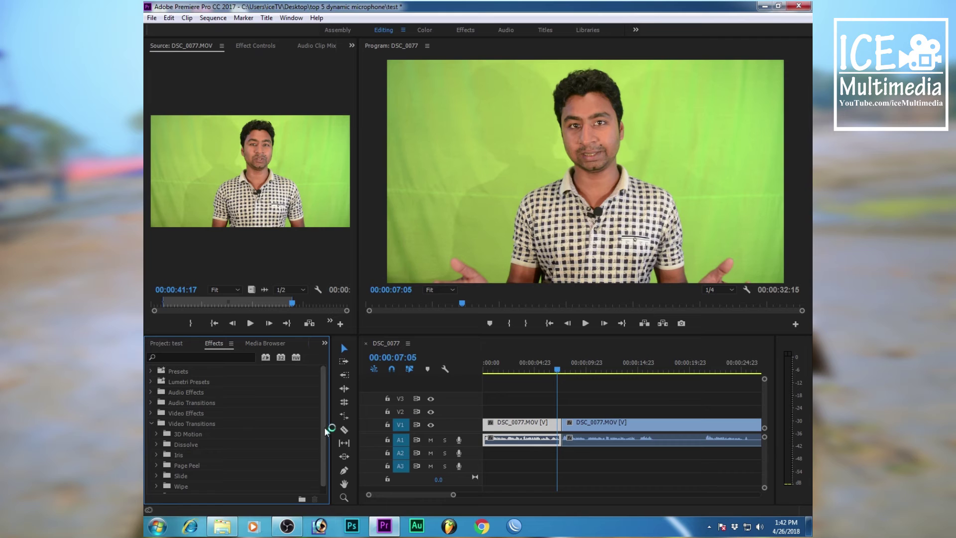
pyautogui.scroll(-1, 322, 461)
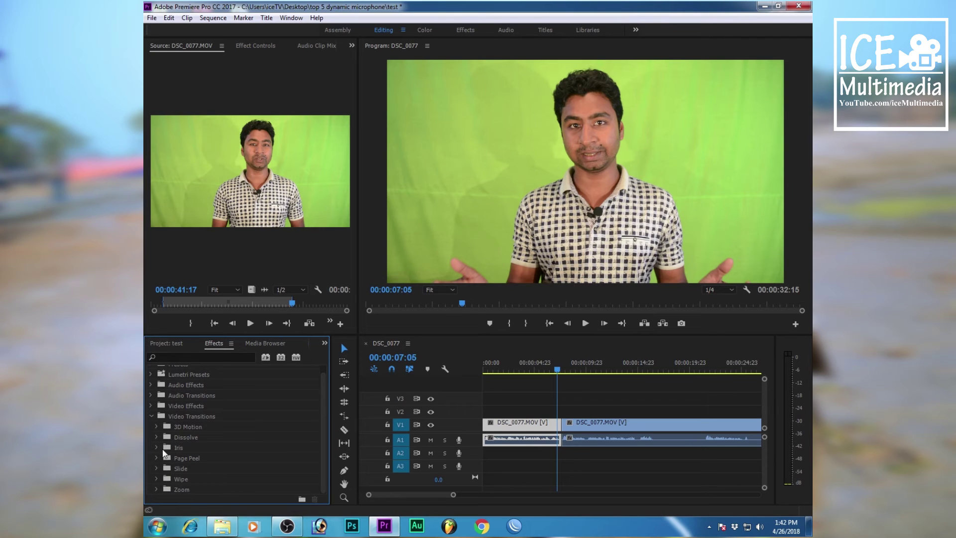
pyautogui.click(156, 437)
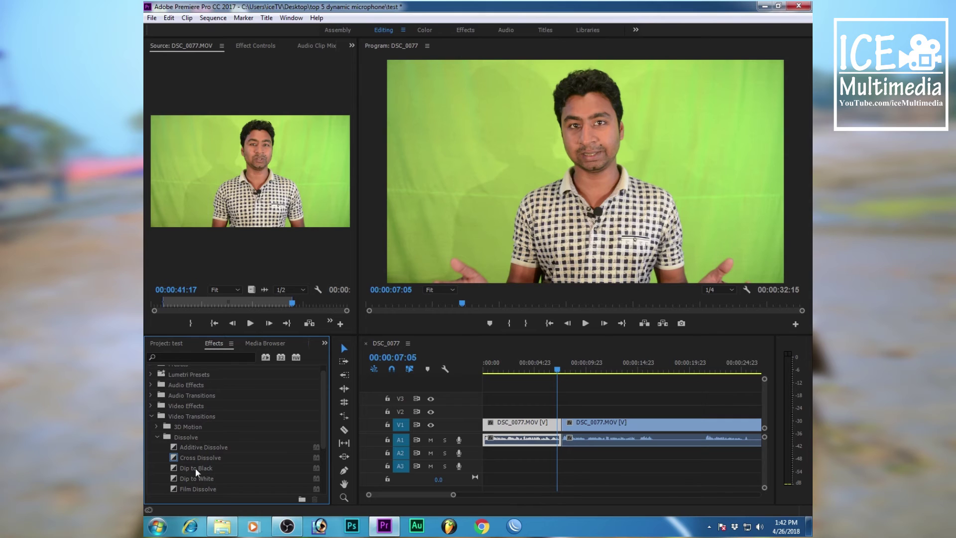
pyautogui.moveTo(195, 468)
pyautogui.mouseDown()
pyautogui.moveTo(531, 449)
pyautogui.moveTo(570, 434)
pyautogui.mouseUp()
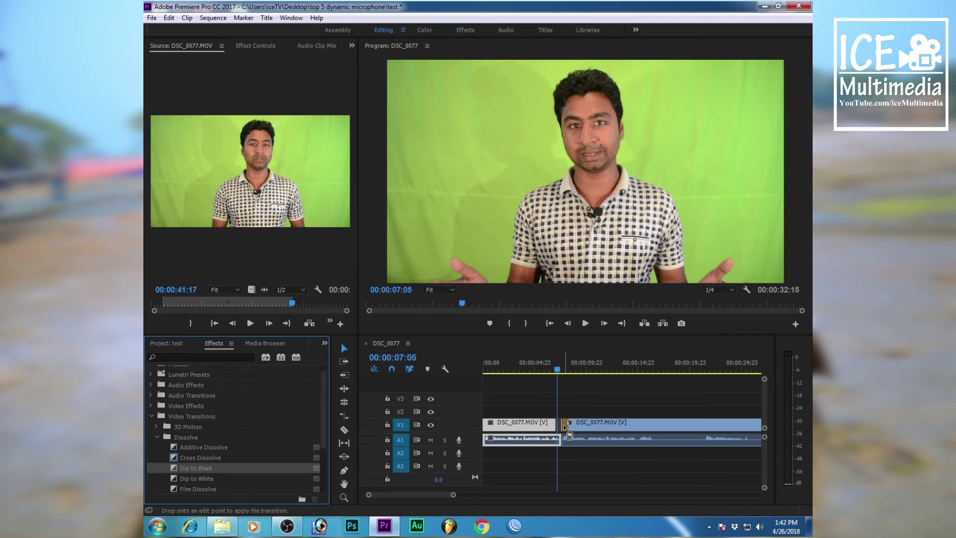
pyautogui.moveTo(569, 434); pyautogui.dragTo(568, 433)
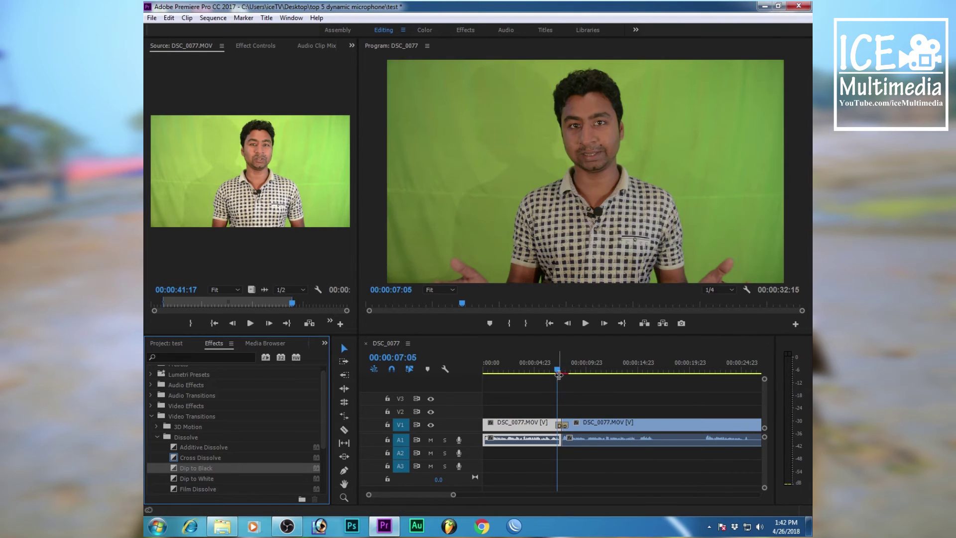
# Play the sequence from 00:00:06:17 through the transition to preview it
pyautogui.click(558, 375)
pyautogui.moveTo(558, 374); pyautogui.dragTo(551, 370)
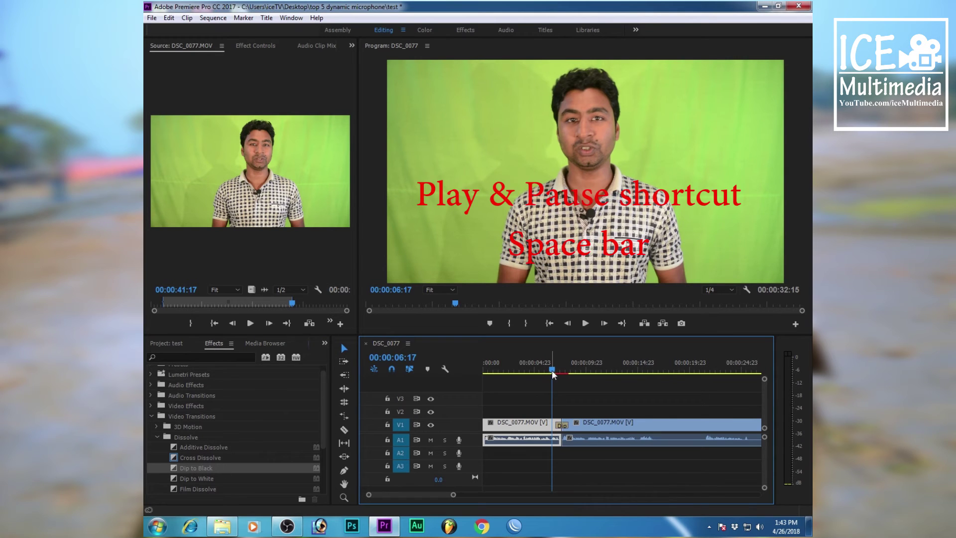
pyautogui.press('space')
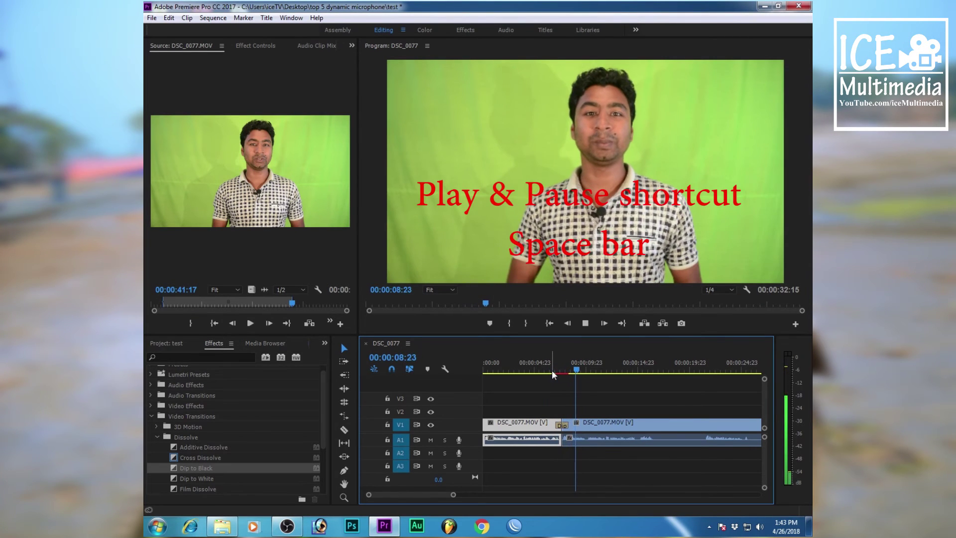
pyautogui.press('space')
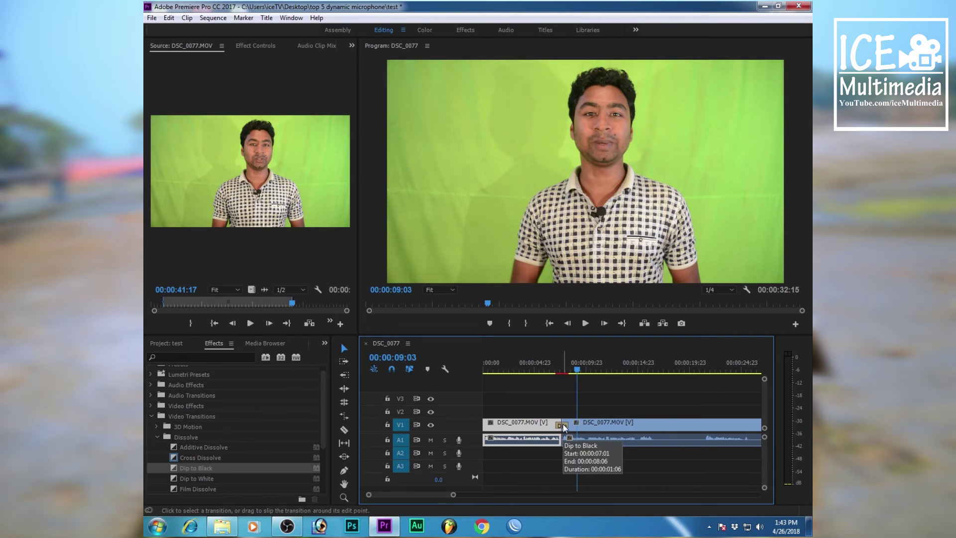
# Undo the transition, the gap closing, the middle segment's deletion and the razor cuts to restore one continuous clip
pyautogui.click(170, 18)
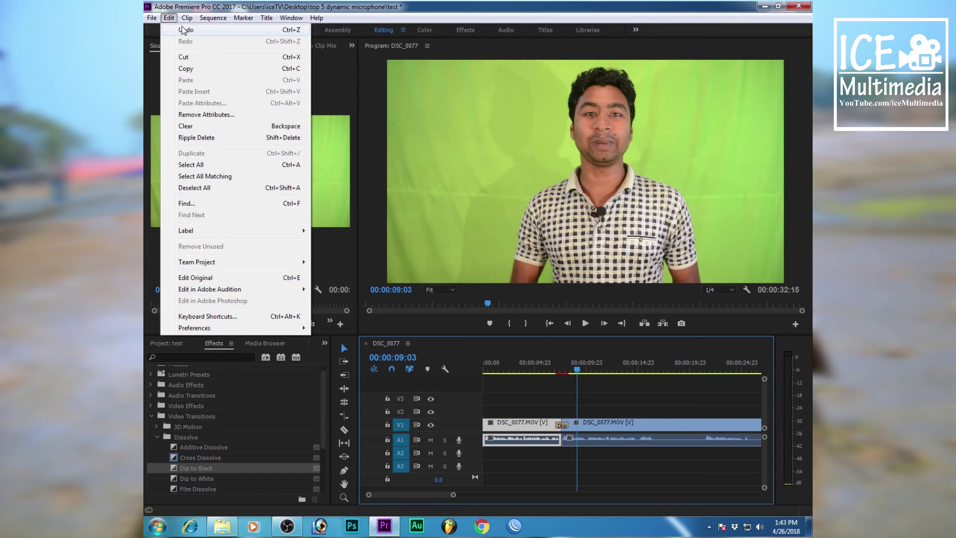
pyautogui.click(662, 204)
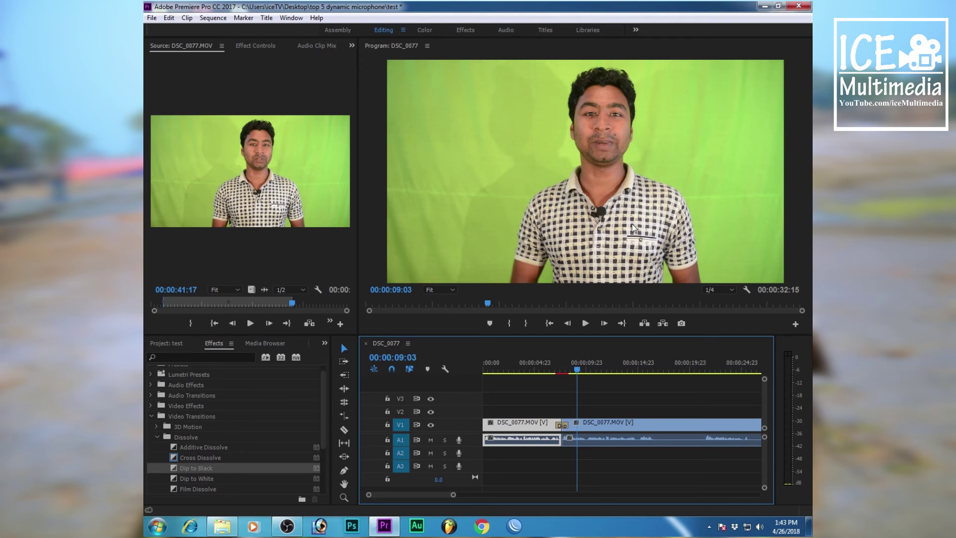
pyautogui.hotkey('ctrl', 'z')
pyautogui.hotkey('ctrl', 'z')
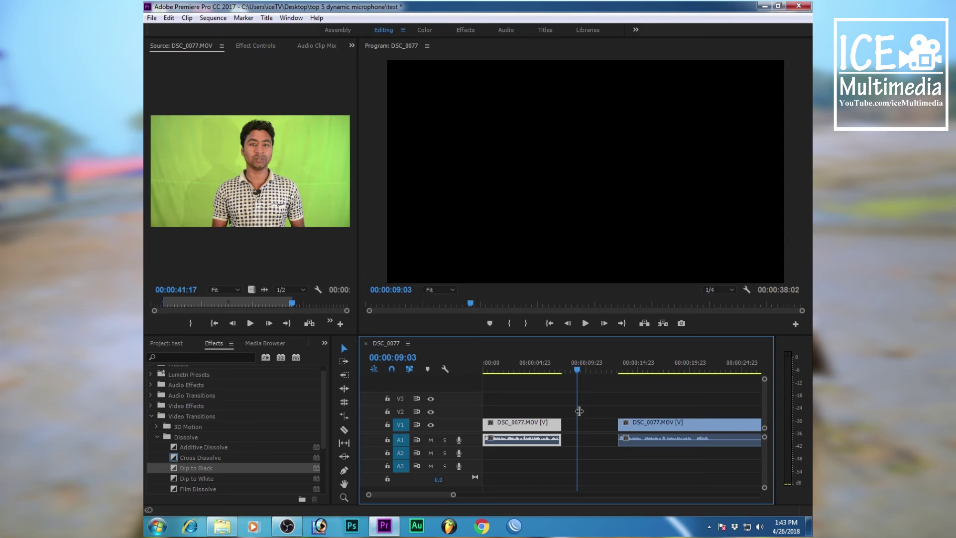
pyautogui.hotkey('ctrl', 'z')
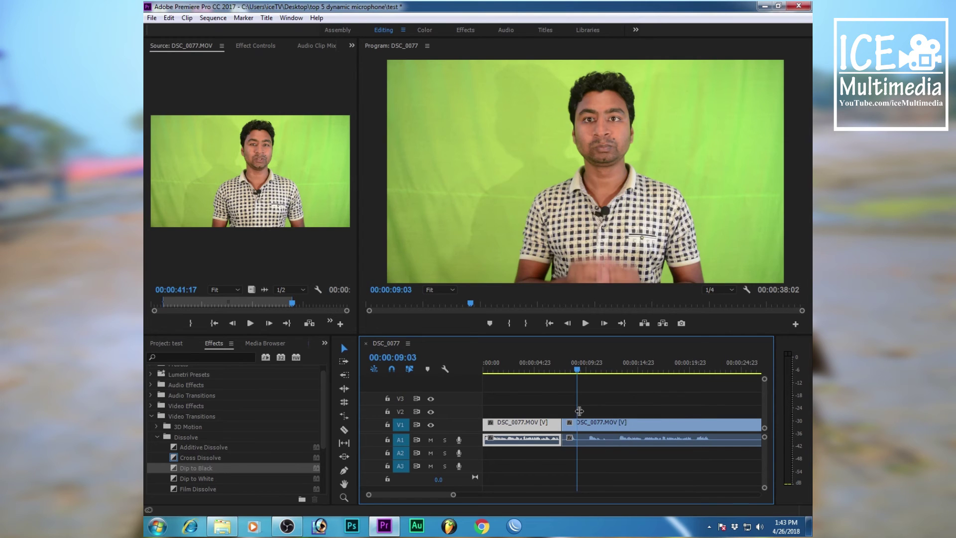
pyautogui.hotkey('ctrl', 'z')
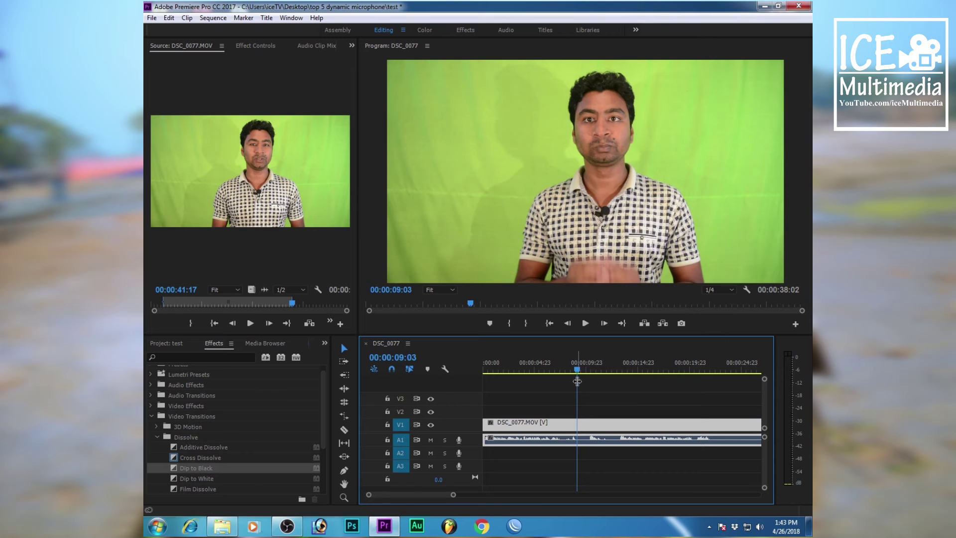
# Play the restored clip from 00:00:07:13 and stop at 00:00:10:08
pyautogui.moveTo(577, 371); pyautogui.dragTo(561, 372)
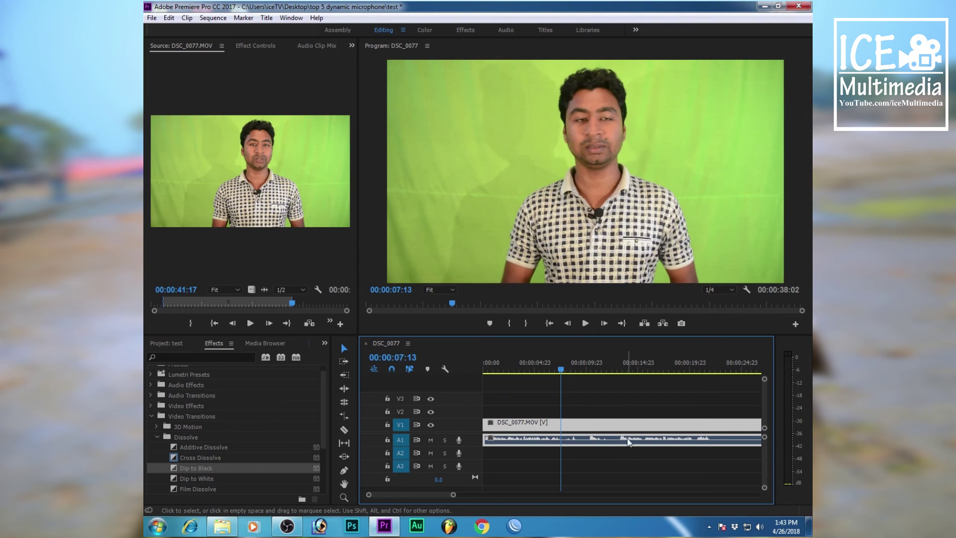
pyautogui.press('space')
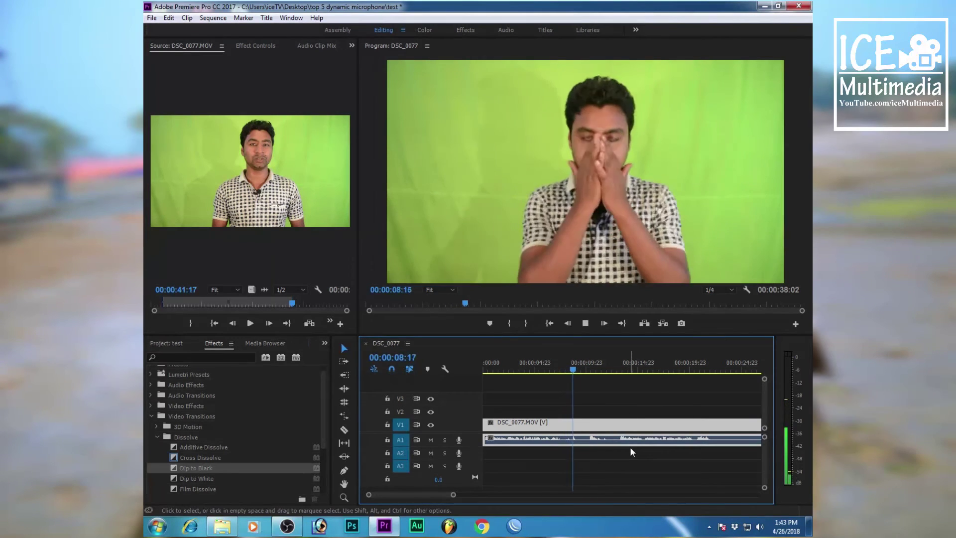
pyautogui.press('space')
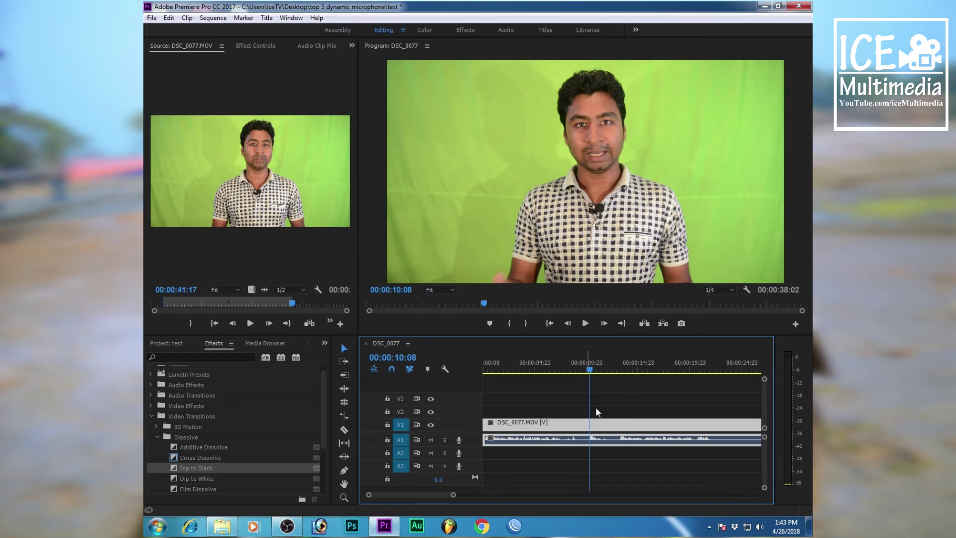
# Show the effect controls of the DSC_0077.MOV clip, and widen the panel and its property column
pyautogui.click(246, 44)
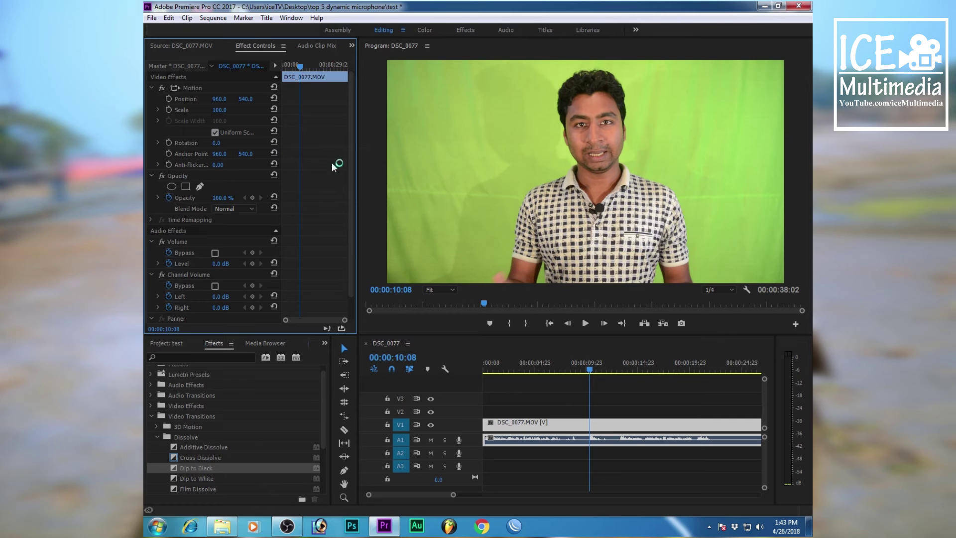
pyautogui.moveTo(357, 164); pyautogui.dragTo(409, 168)
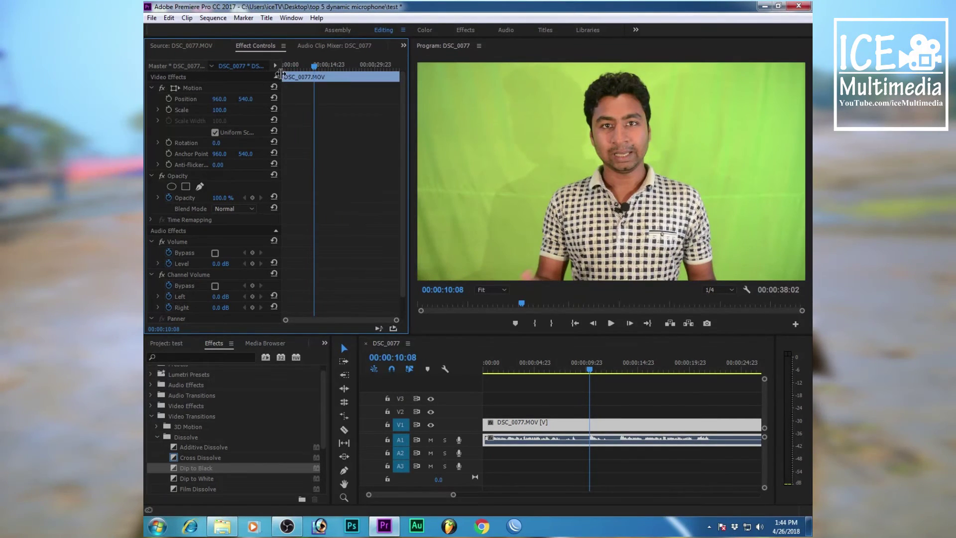
pyautogui.moveTo(283, 309); pyautogui.dragTo(373, 302)
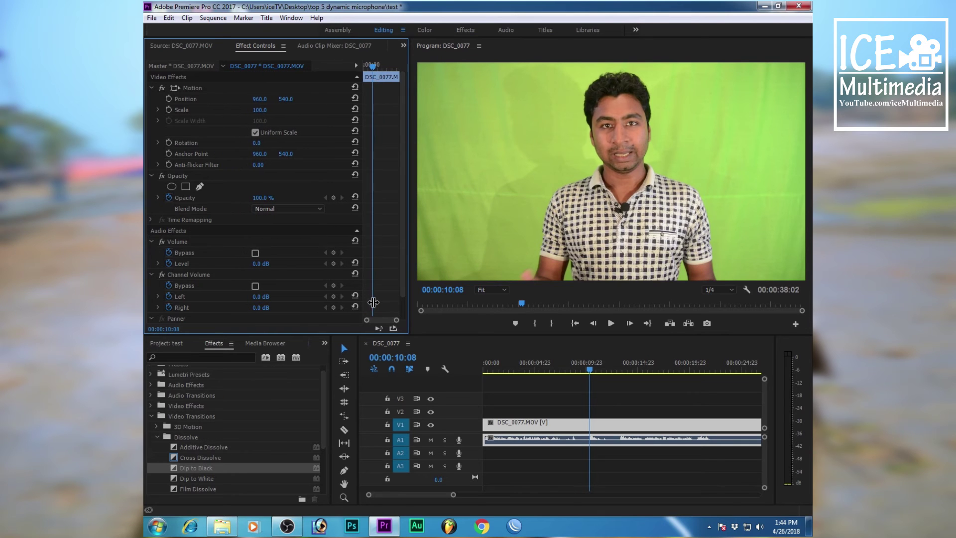
pyautogui.click(558, 426)
pyautogui.click(401, 239)
# Try shrinking the clip to a Scale of 72, and set the Scale back to 100
pyautogui.moveTo(264, 110); pyautogui.dragTo(251, 110)
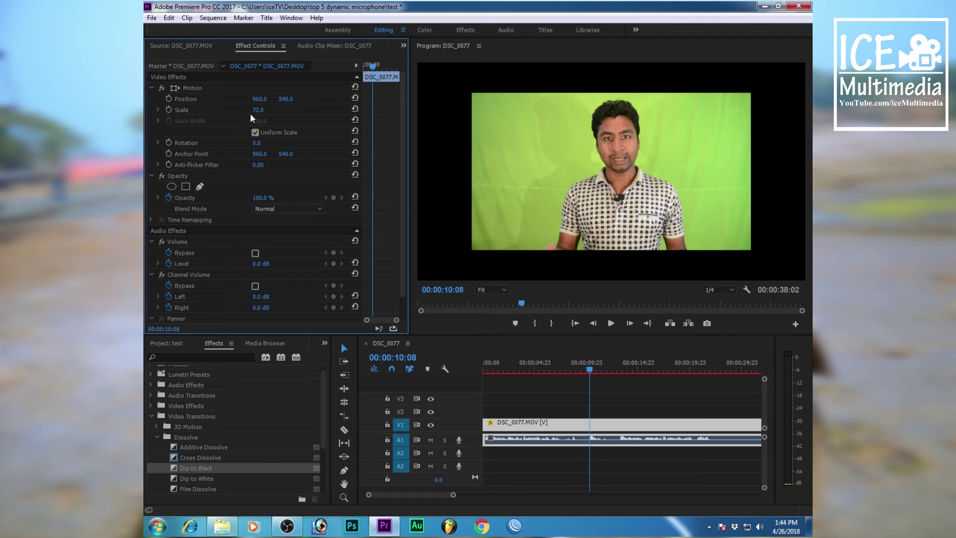
pyautogui.click(265, 108)
pyautogui.write('100')
pyautogui.press('Return')
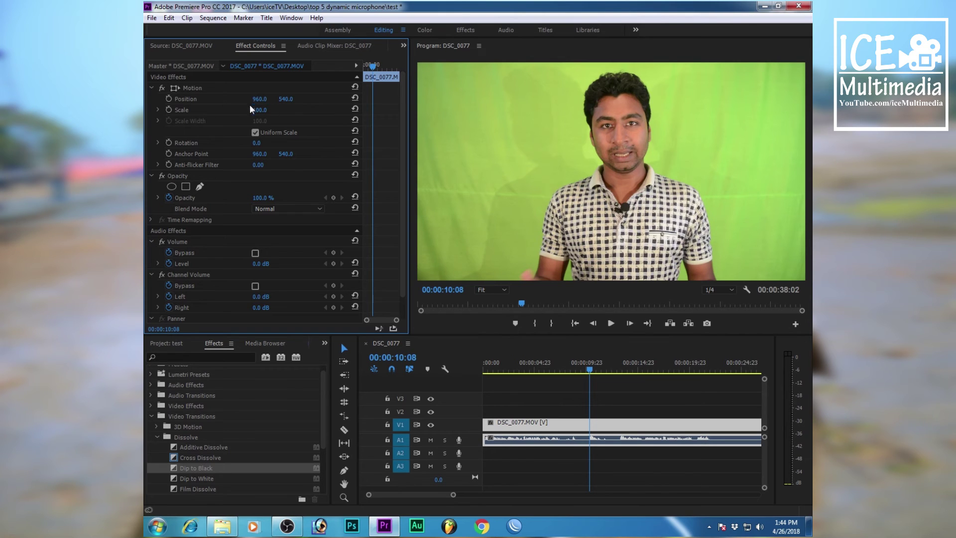
# Try moving the clip to position 736, 859 at a Scale of 71, and reset its Motion and Scale values
pyautogui.moveTo(259, 99); pyautogui.dragTo(149, 99)
pyautogui.moveTo(259, 111); pyautogui.dragTo(245, 111)
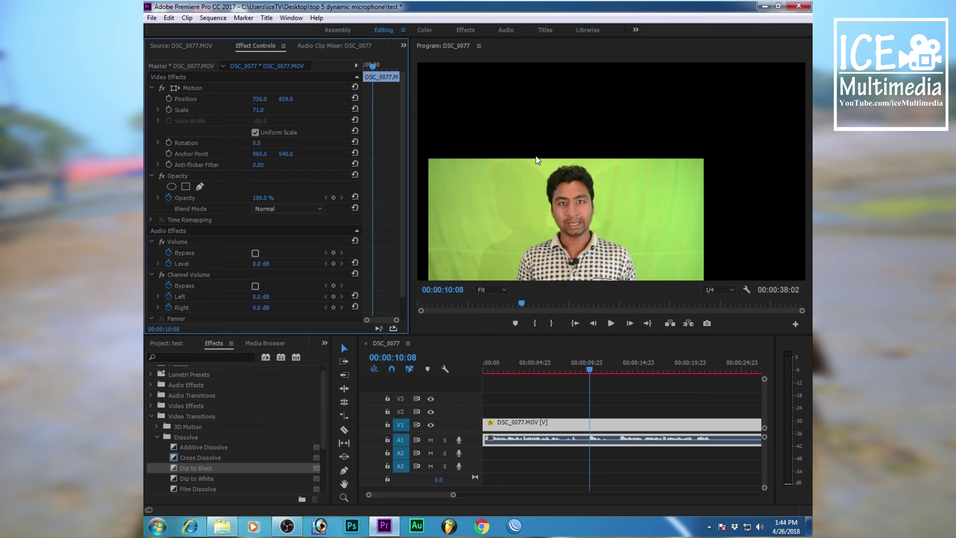
pyautogui.click(355, 109)
pyautogui.click(355, 87)
pyautogui.click(355, 87)
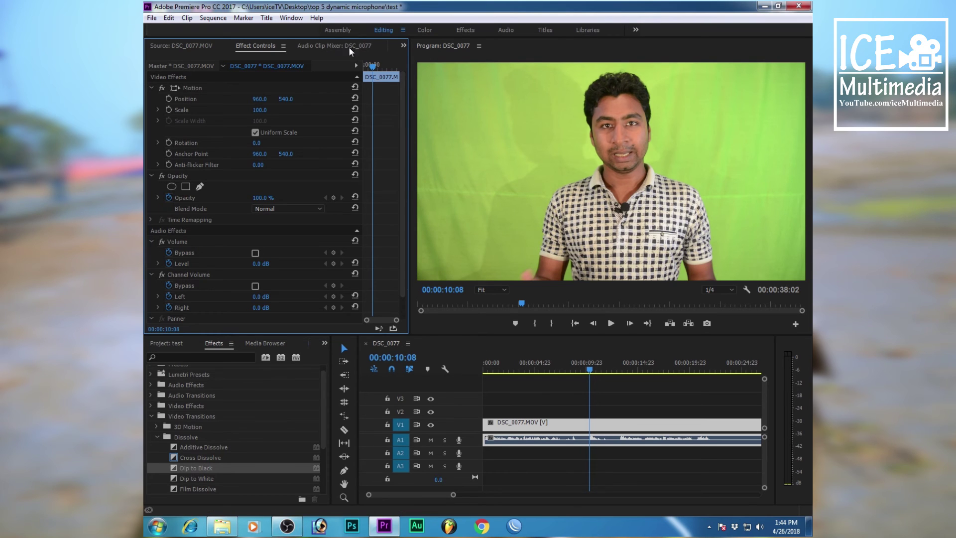
# Bring back the Source monitor, move the sequence playhead to 00:00:03:02 and save the project
pyautogui.click(177, 46)
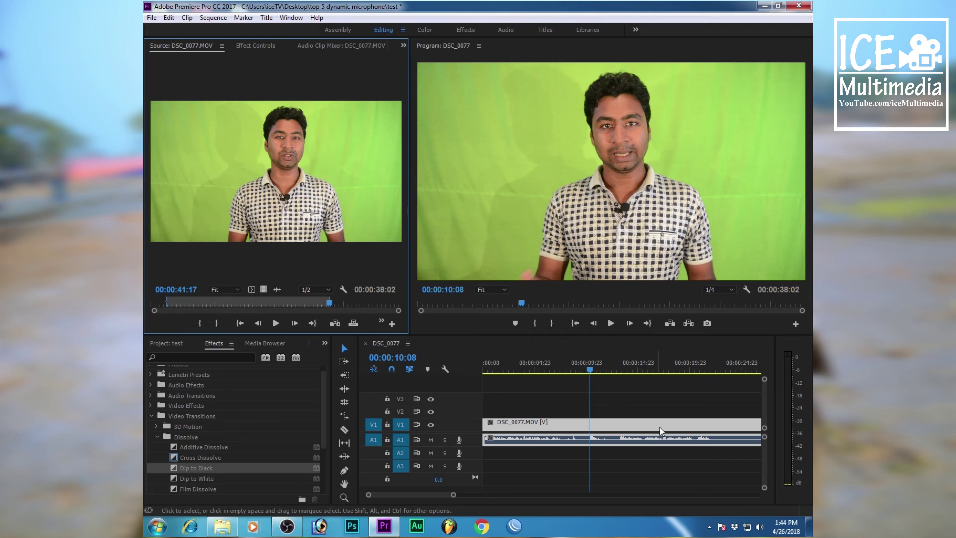
pyautogui.moveTo(591, 373); pyautogui.dragTo(515, 364)
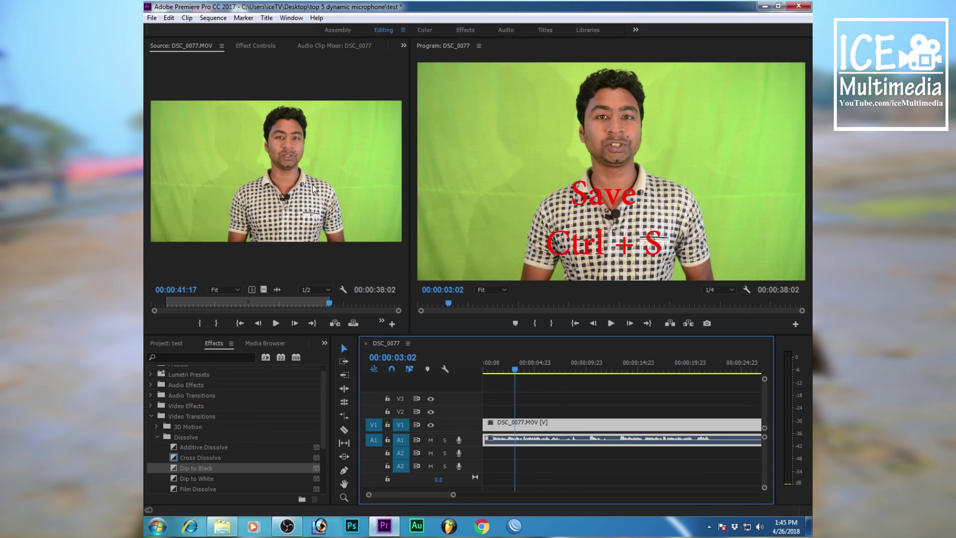
pyautogui.hotkey('ctrl', 's')
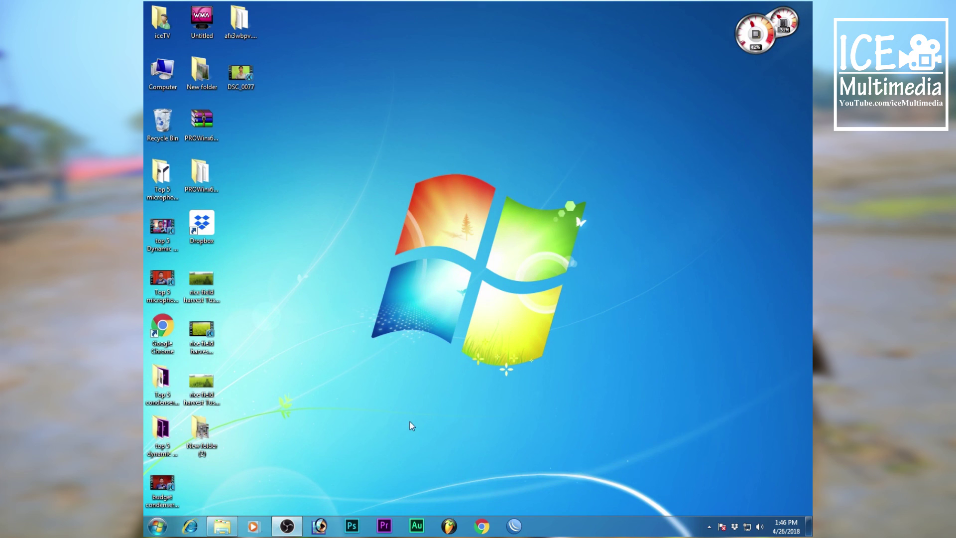
# Relaunch Premiere Pro, reopen the recent project test and move the playhead to 00:00:04:17
pyautogui.click(381, 525)
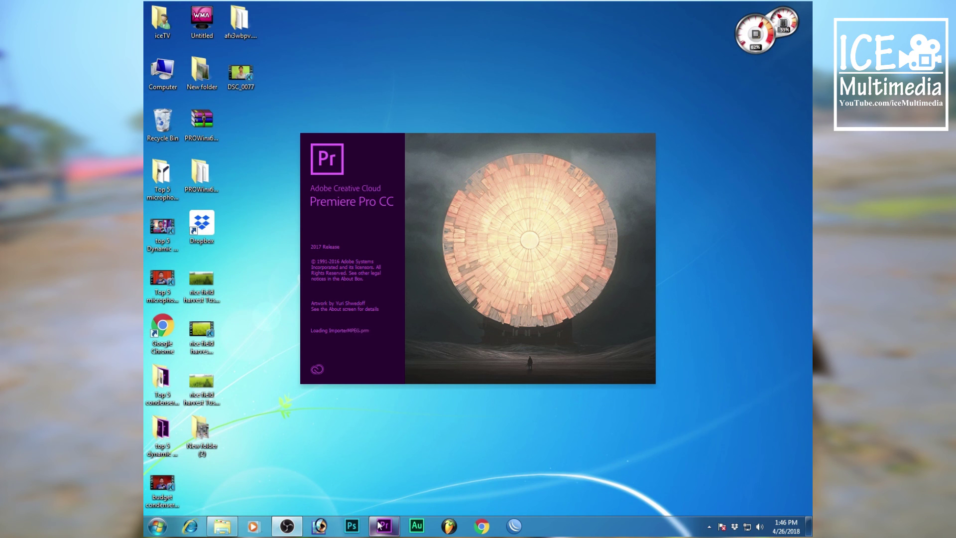
pyautogui.moveTo(370, 523)
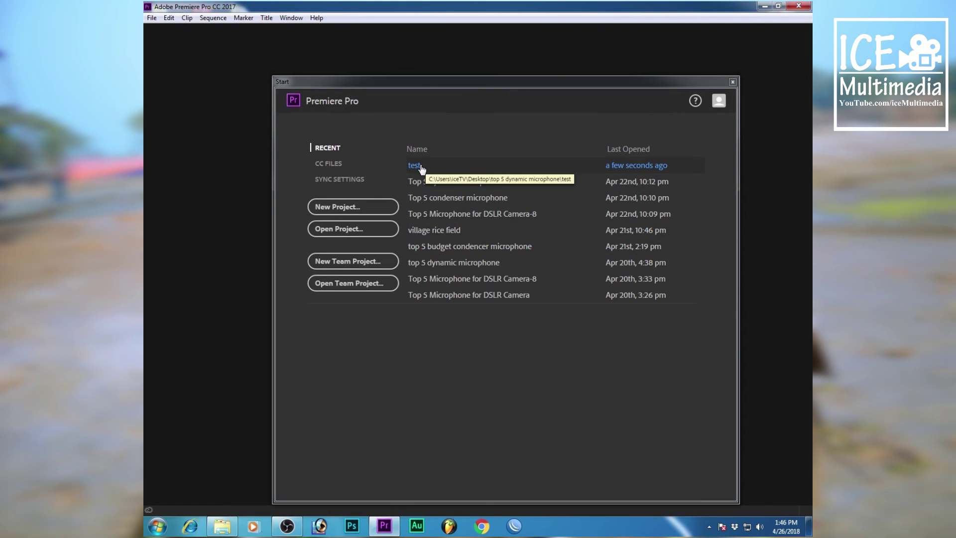
pyautogui.click(421, 164)
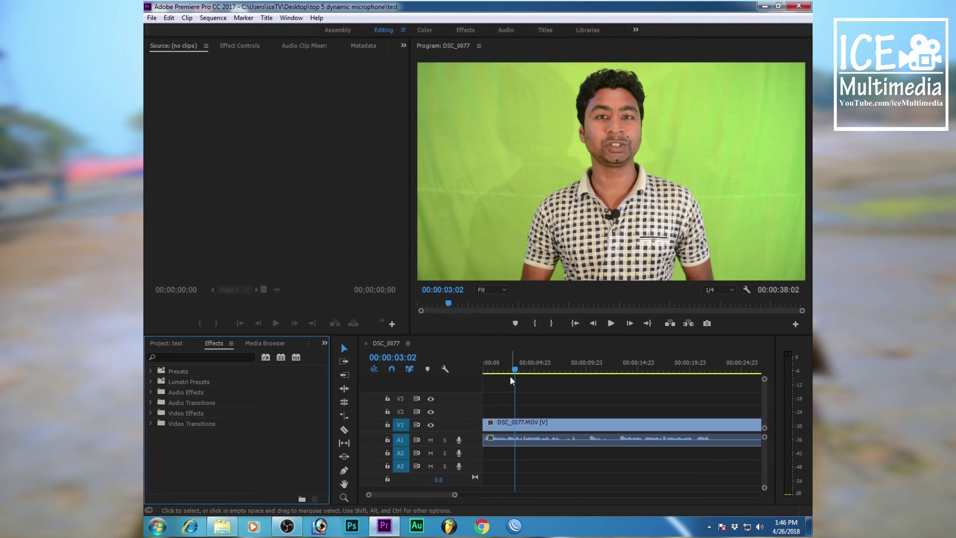
pyautogui.moveTo(515, 370); pyautogui.dragTo(533, 372)
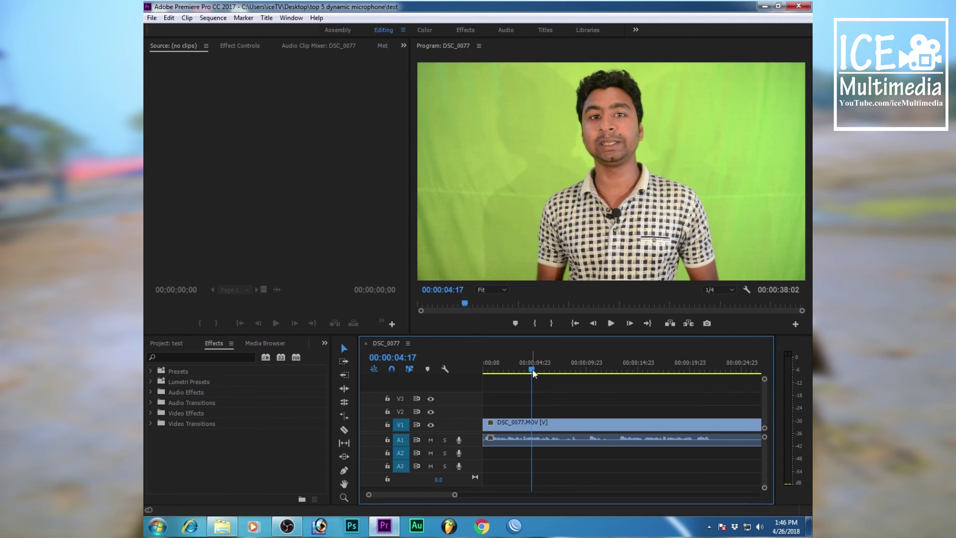